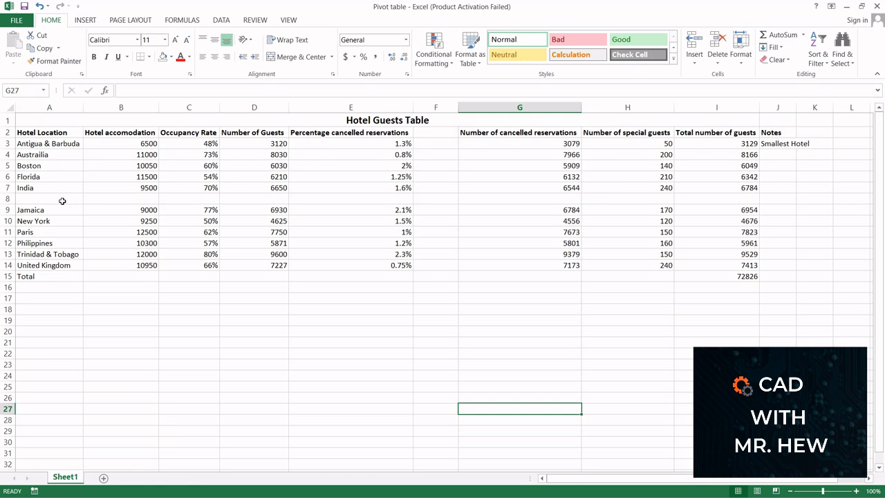
Inspect the table's blank row 8, blank column F, the Notes entry and the Total row
left_click(6, 198)
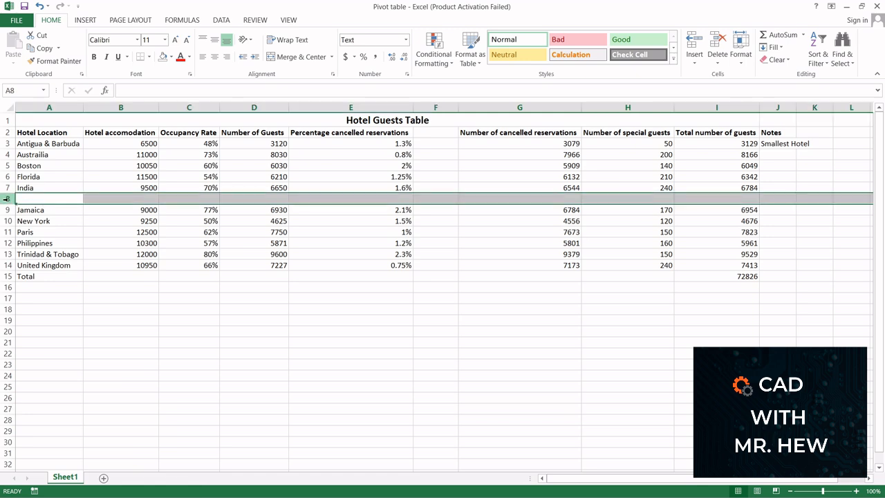
left_click(436, 107)
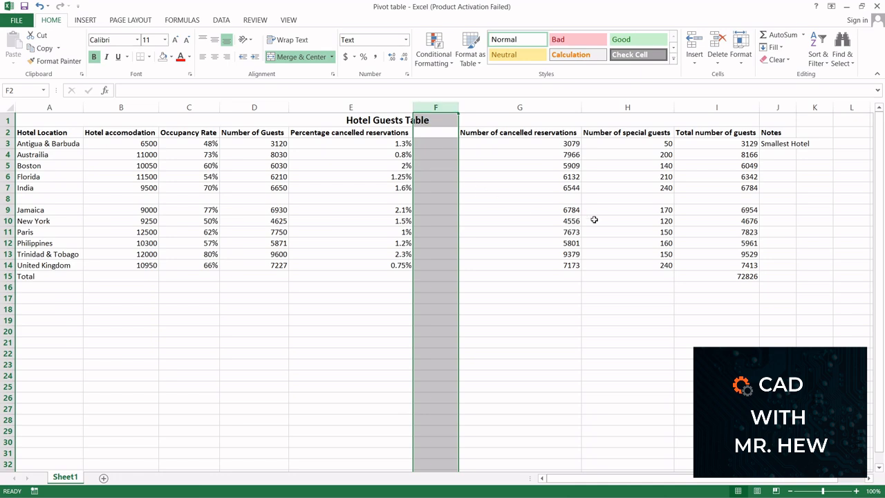
left_click(777, 144)
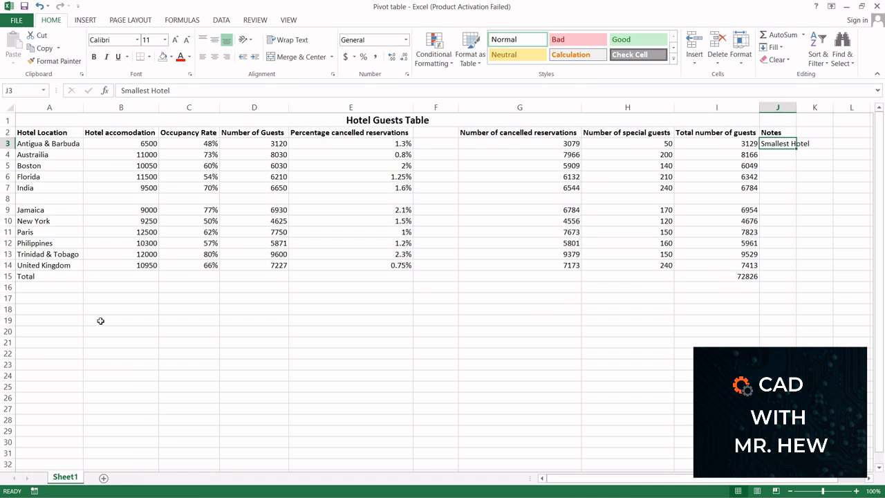
left_click(7, 276)
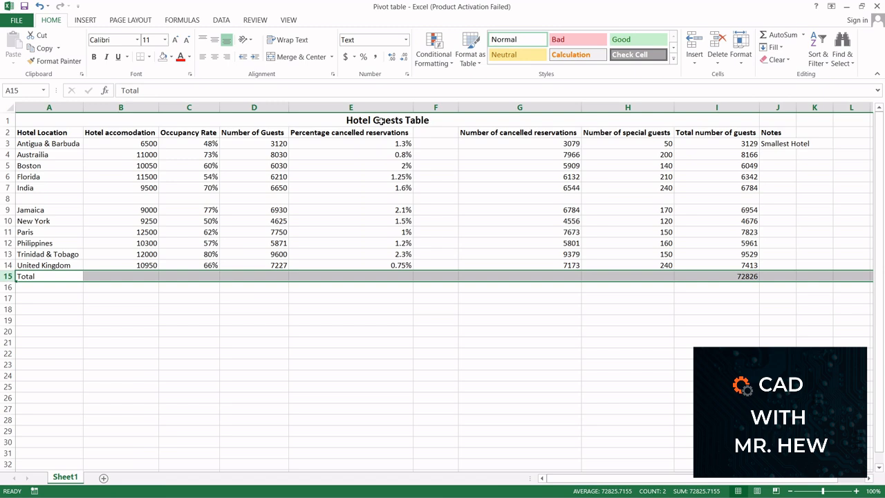
Unmerge the Hotel Guests Table title across row 1
left_click(380, 121)
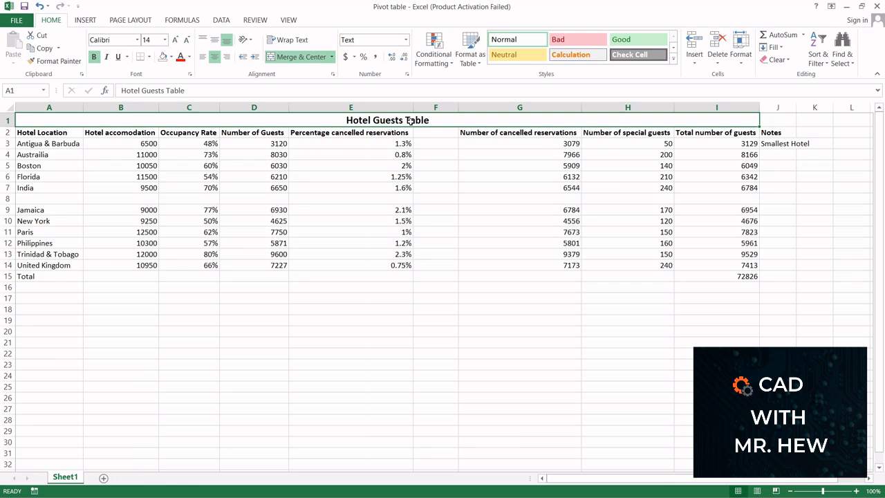
left_click(332, 57)
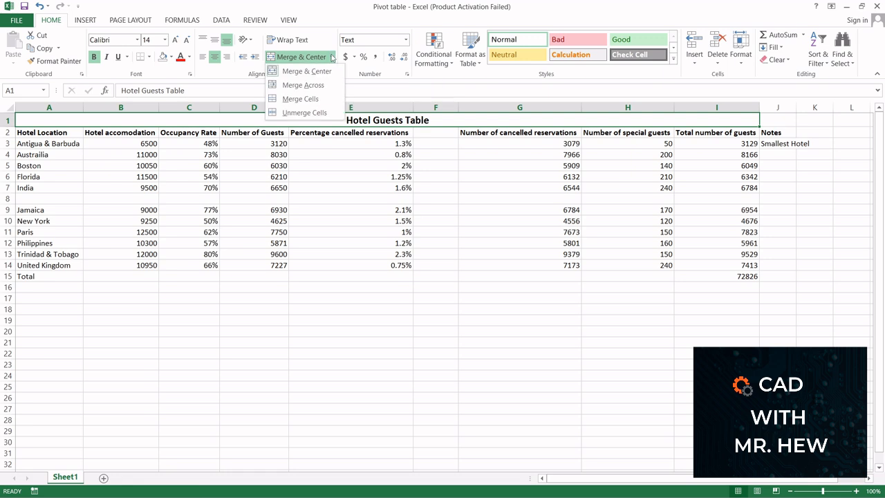
left_click(317, 76)
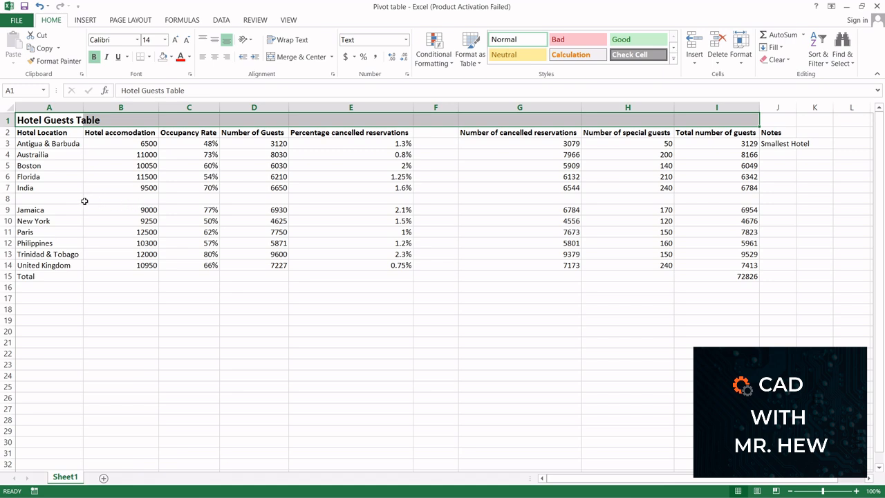
Enter Taxas as the location and 5000 as hotel accommodation in the blank row 8
left_click(49, 199)
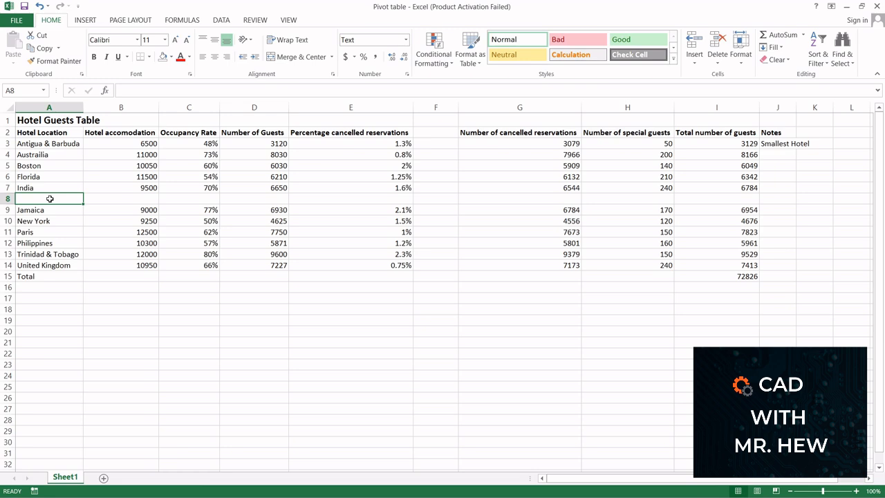
type("Taxa")
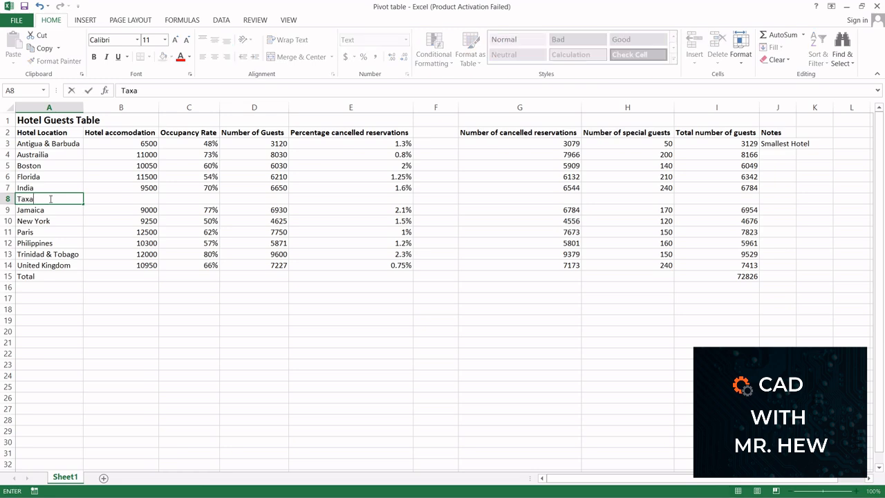
type("s")
left_click(137, 200)
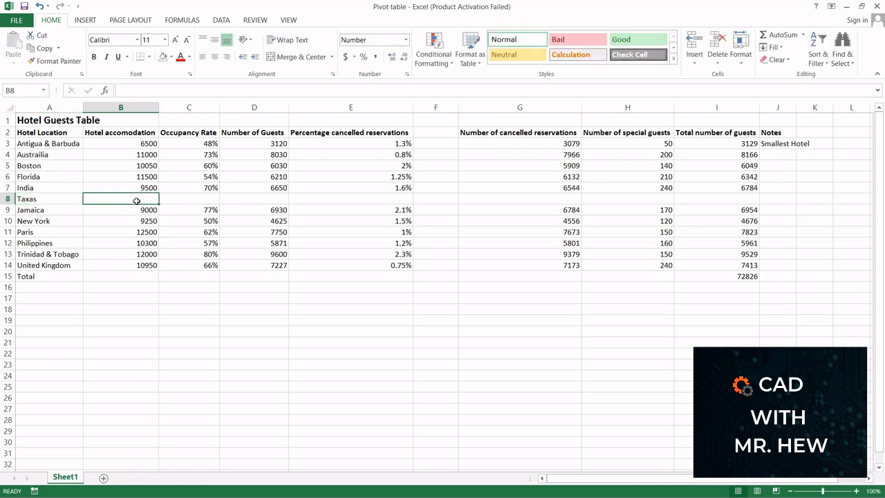
type("5000")
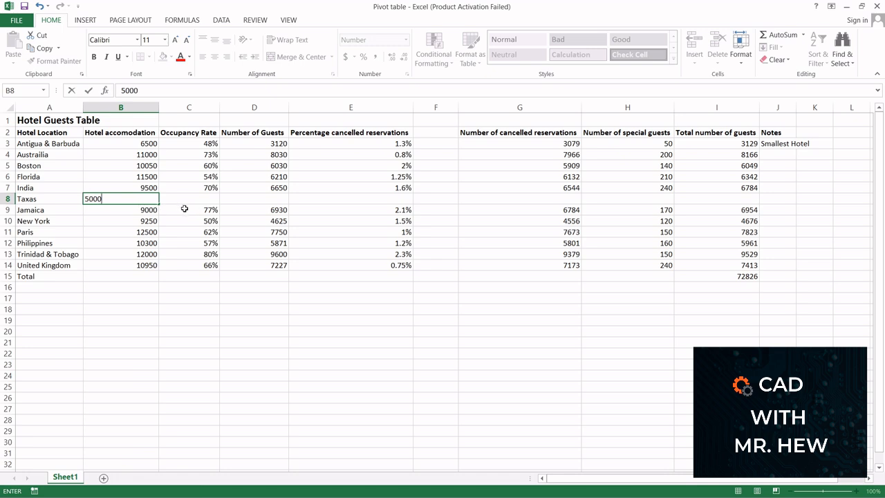
key("Return")
left_click(177, 295)
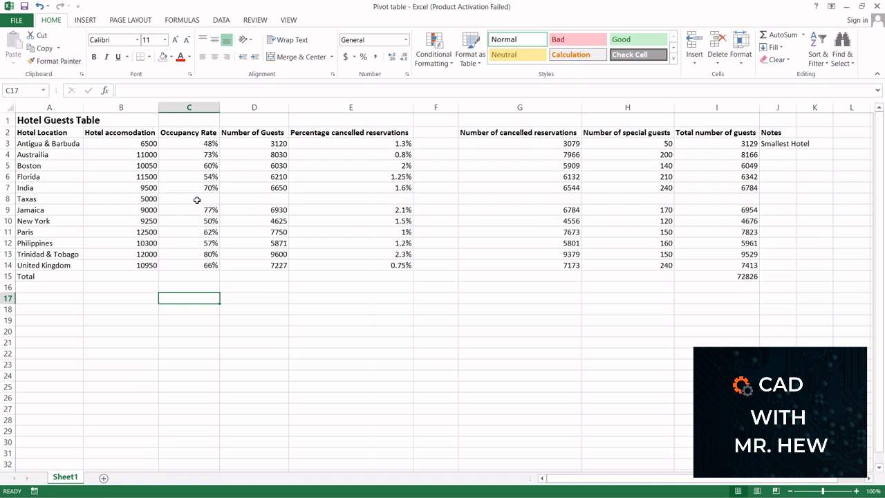
Clear the Taxas and 5000 entries from row 8
left_click(142, 199)
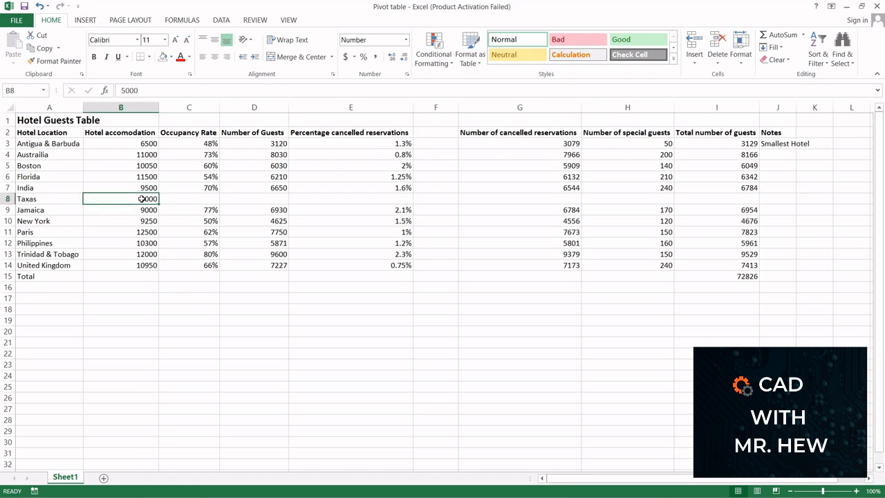
key("Delete")
left_click(50, 200)
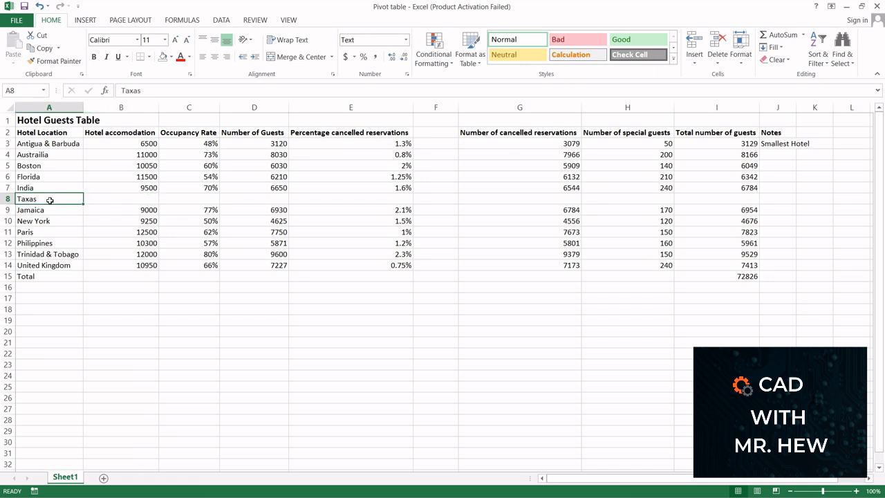
key("Delete")
Delete the blank row 8 between India and Jamaica
left_click(148, 288)
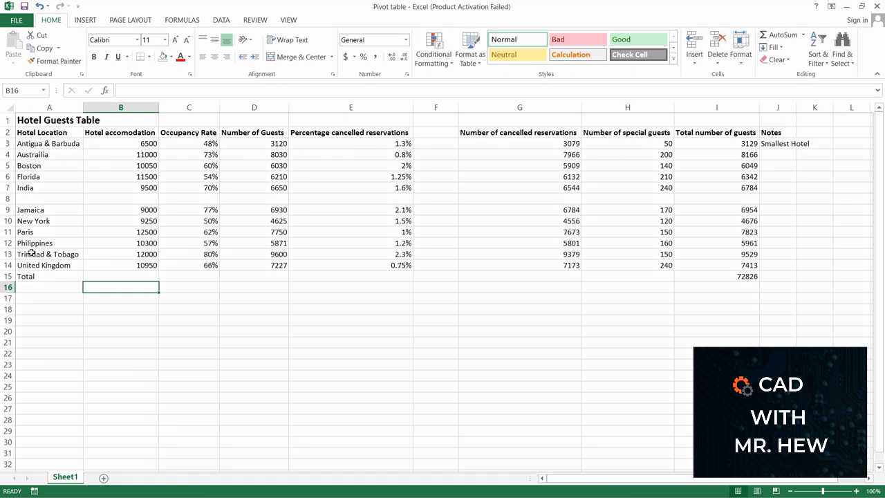
right_click(6, 198)
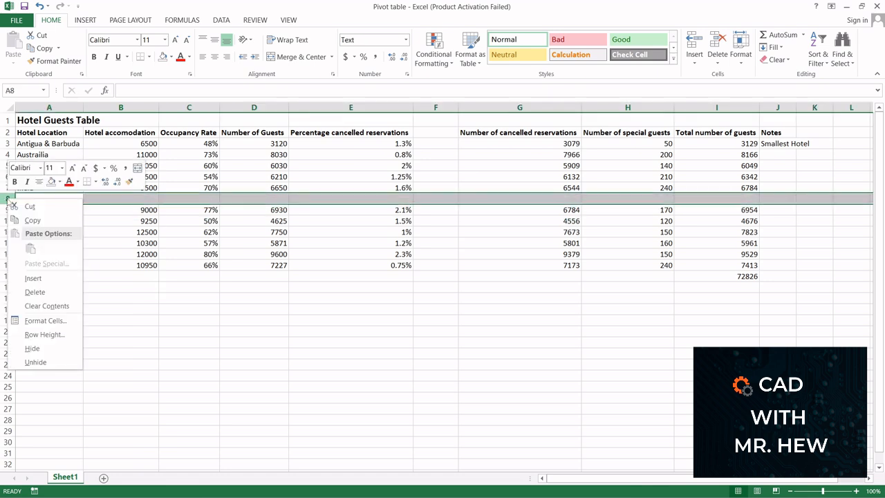
left_click(31, 293)
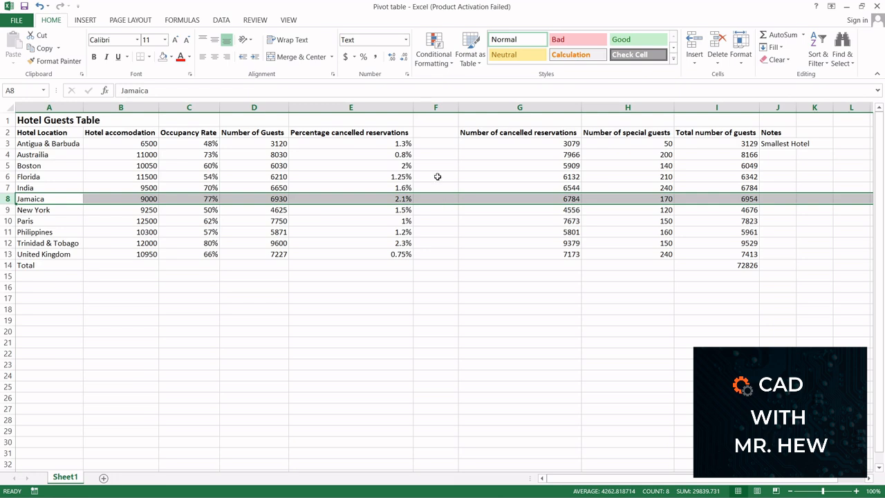
Delete the empty column F between the percentage and number of cancelled reservations columns
left_click(430, 105)
right_click(431, 108)
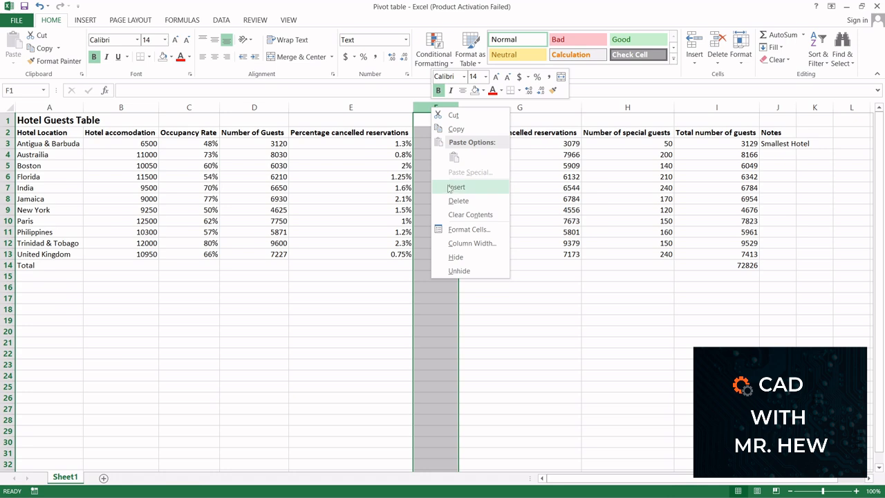
left_click(458, 199)
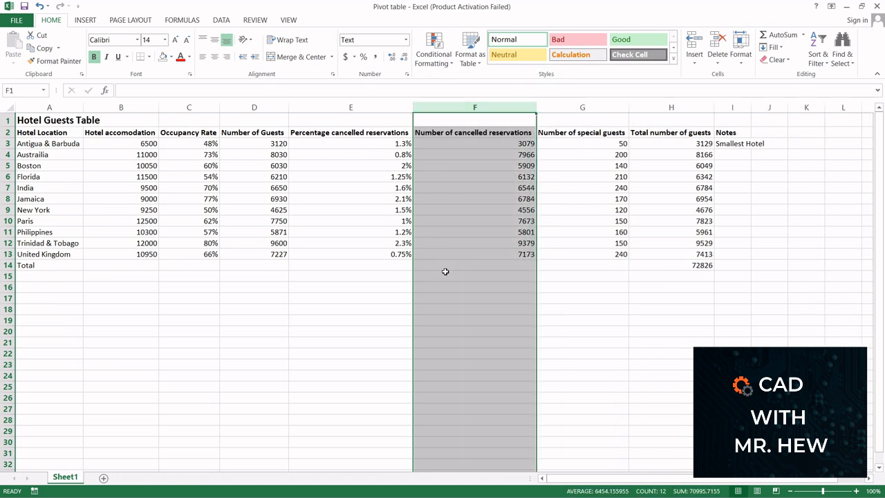
Delete the Notes column to the right of the table
left_click(741, 152)
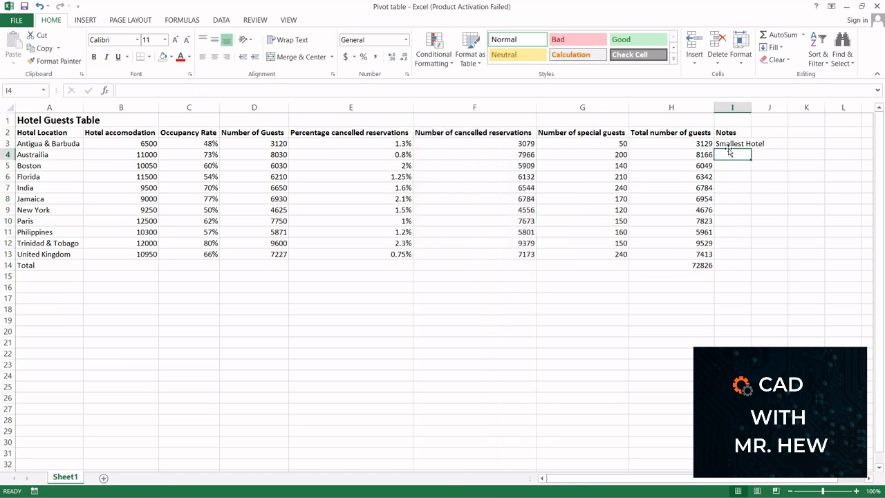
right_click(730, 107)
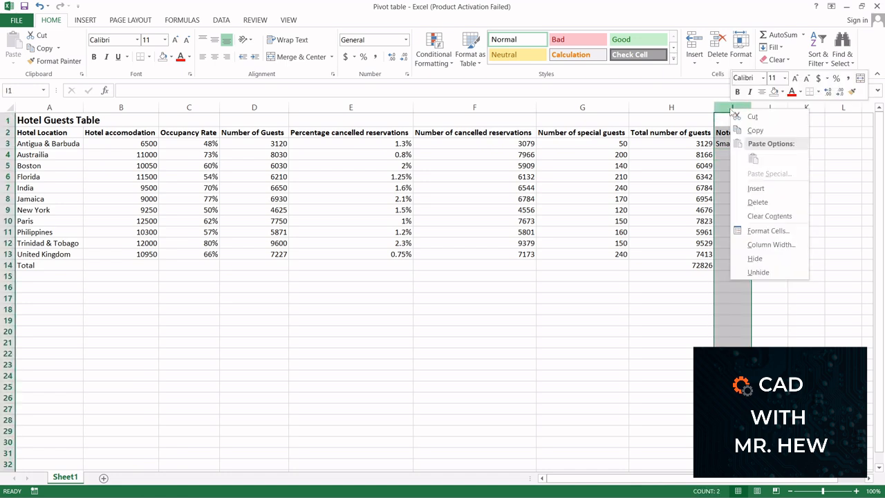
left_click(757, 202)
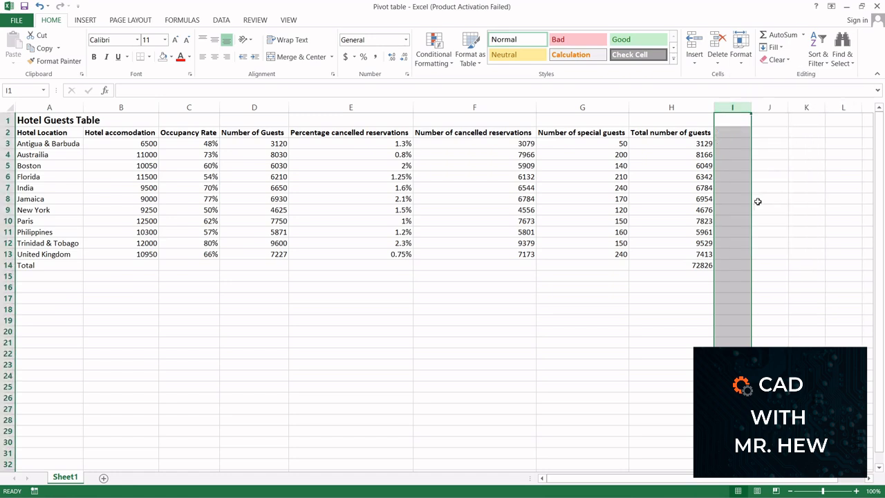
left_click(344, 325)
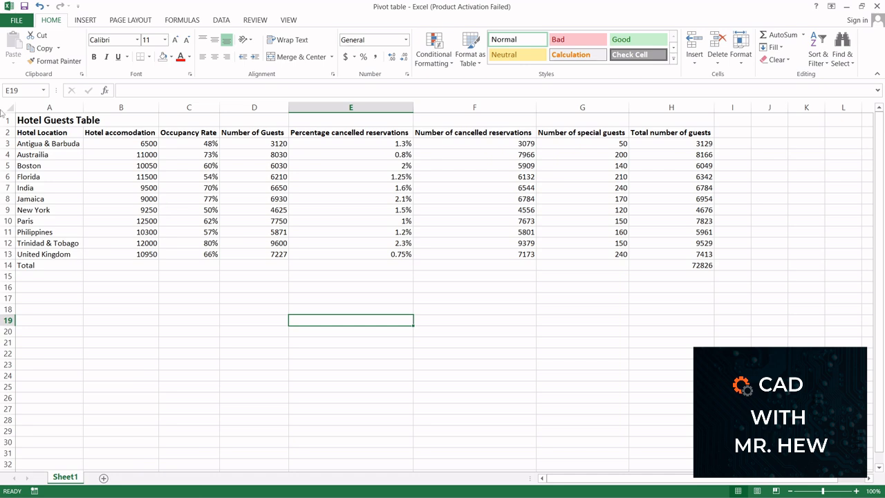
left_click(86, 20)
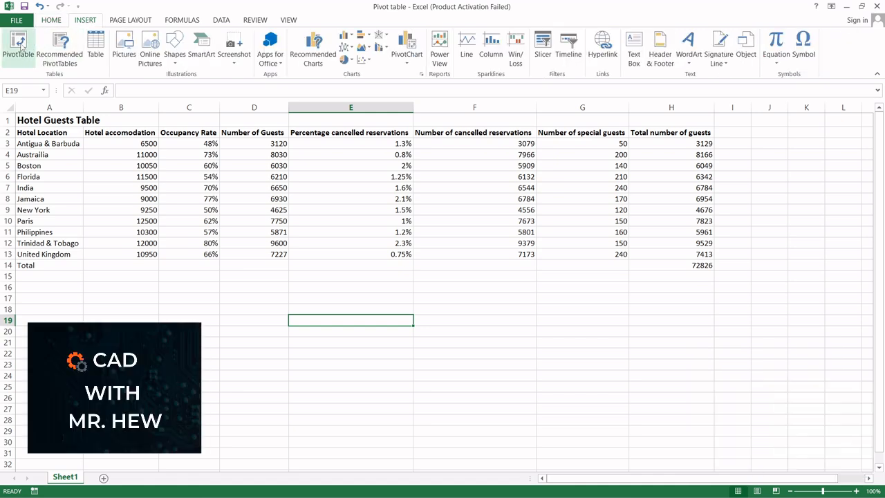
left_click(18, 46)
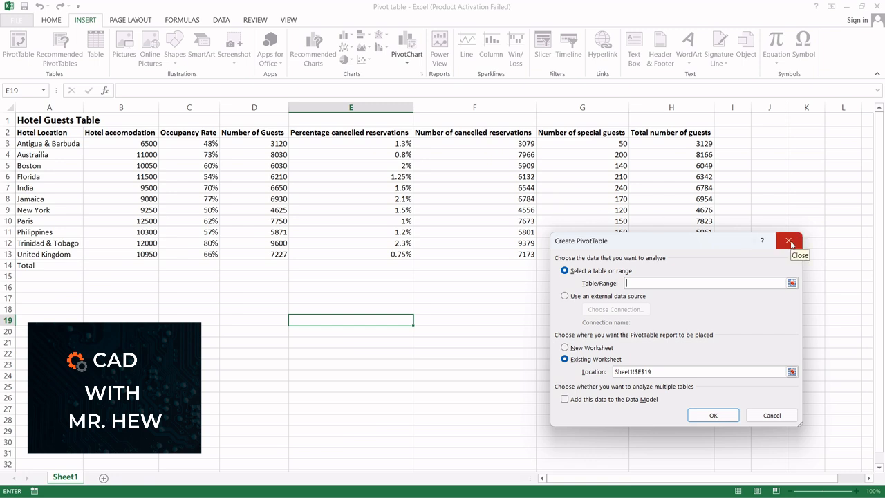
left_click(791, 283)
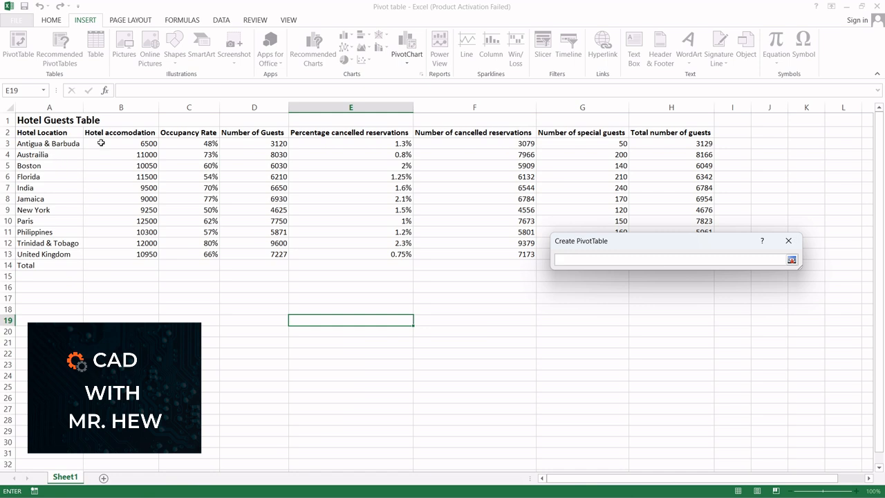
left_click(788, 242)
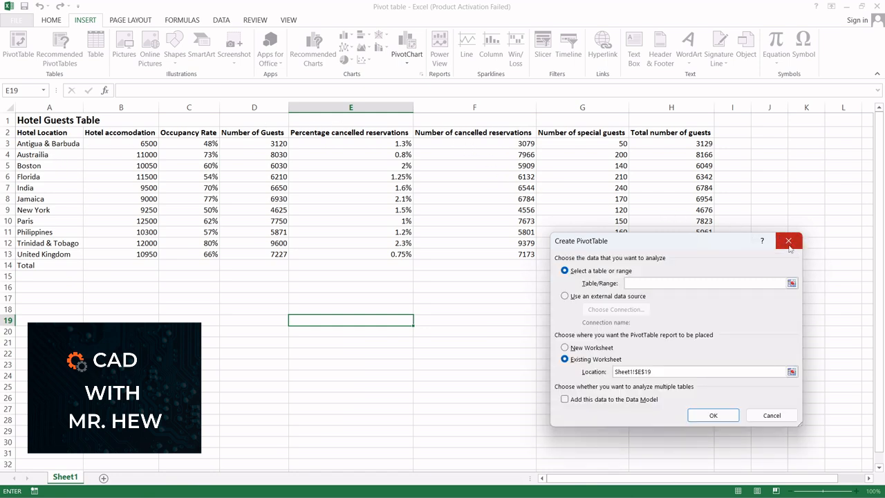
left_click(788, 244)
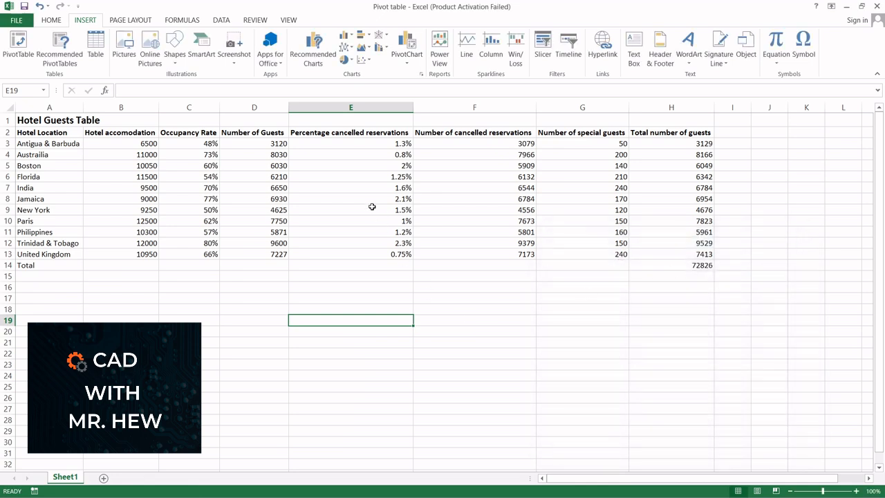
left_click(350, 177)
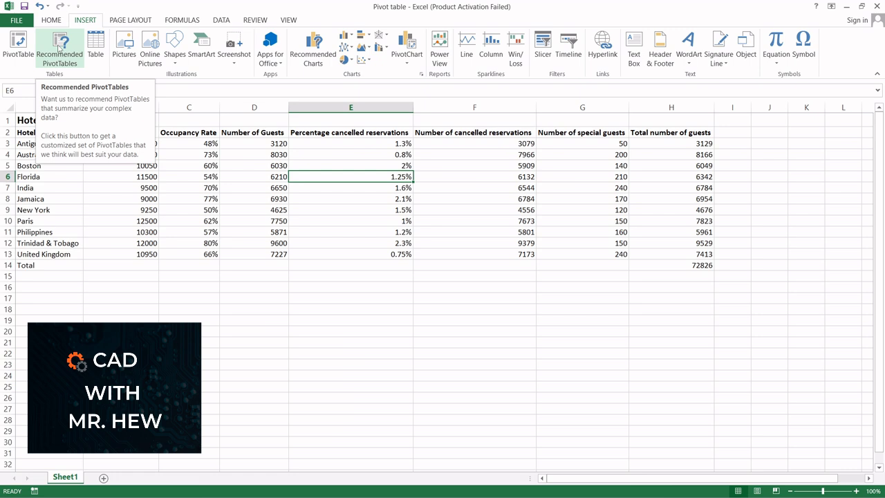
left_click(59, 49)
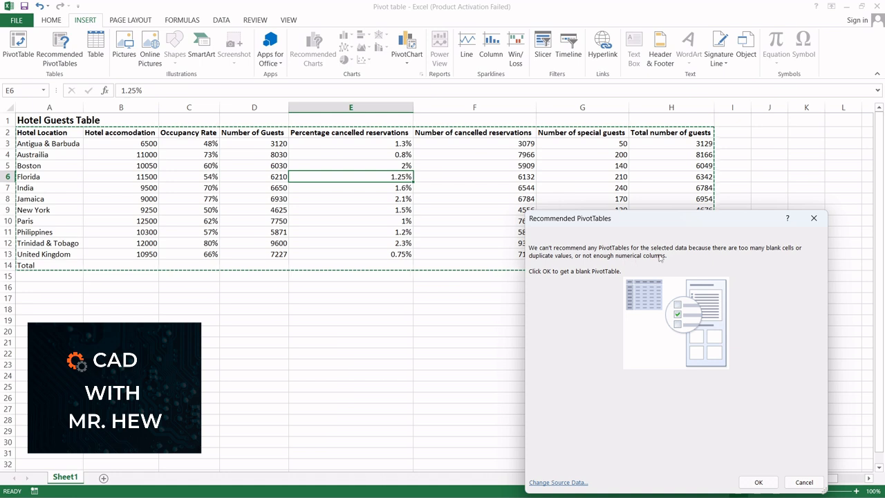
left_click(813, 217)
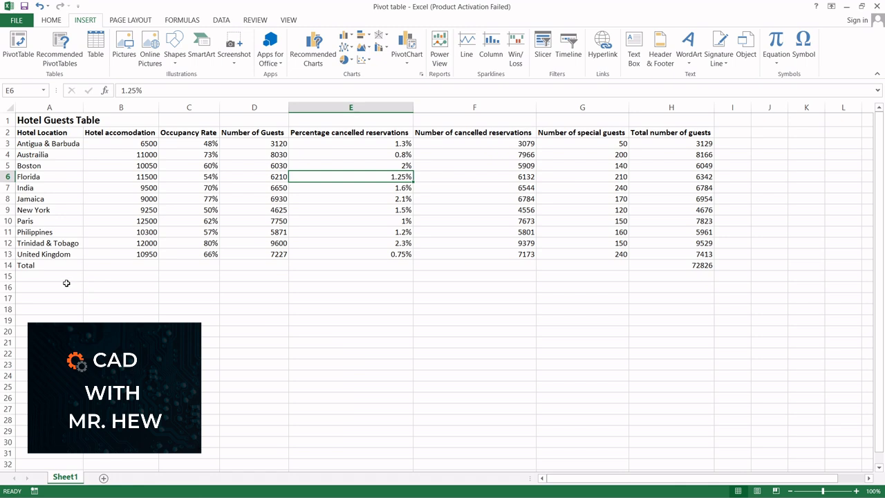
Delete the Total row beneath the data
left_click(8, 264)
right_click(8, 265)
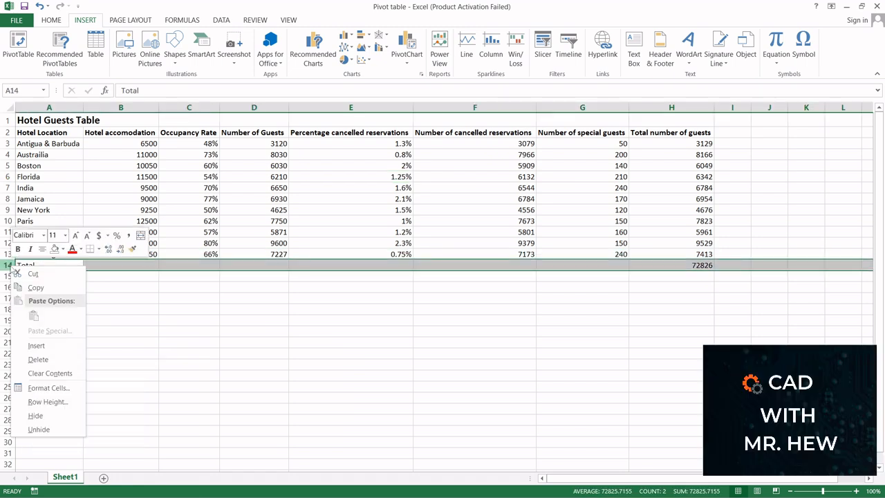
left_click(37, 362)
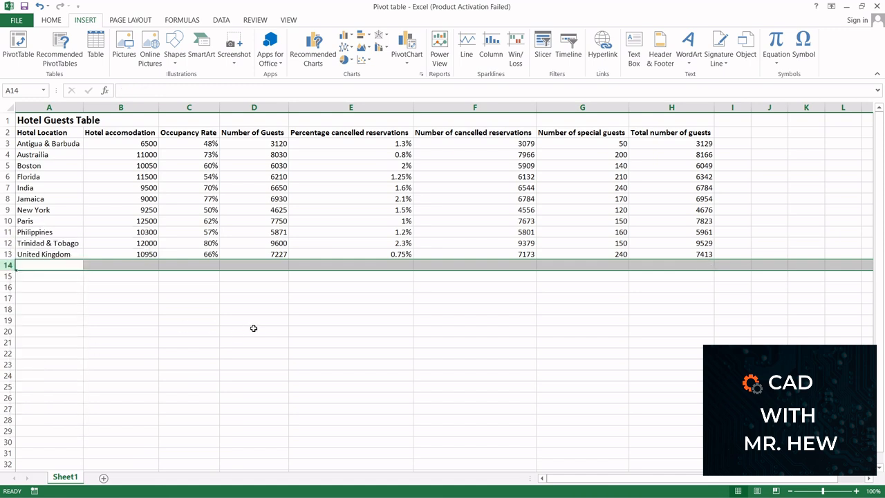
left_click(324, 298)
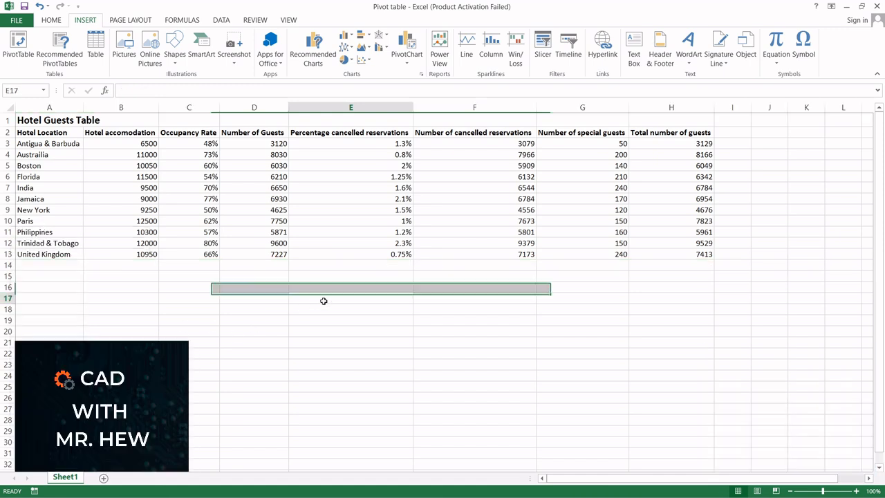
left_click(327, 188)
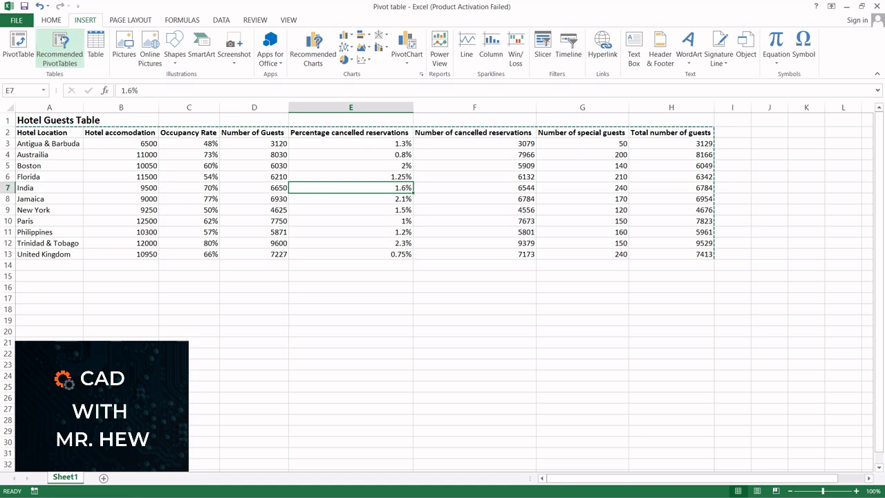
Browse the recommended pivot table layouts for the guest data and close the dialog without inserting one
left_click(62, 41)
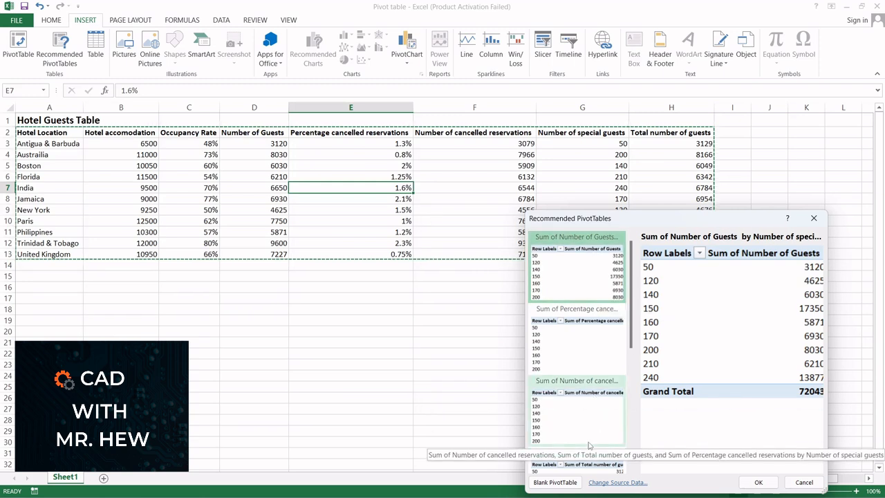
left_click(603, 344)
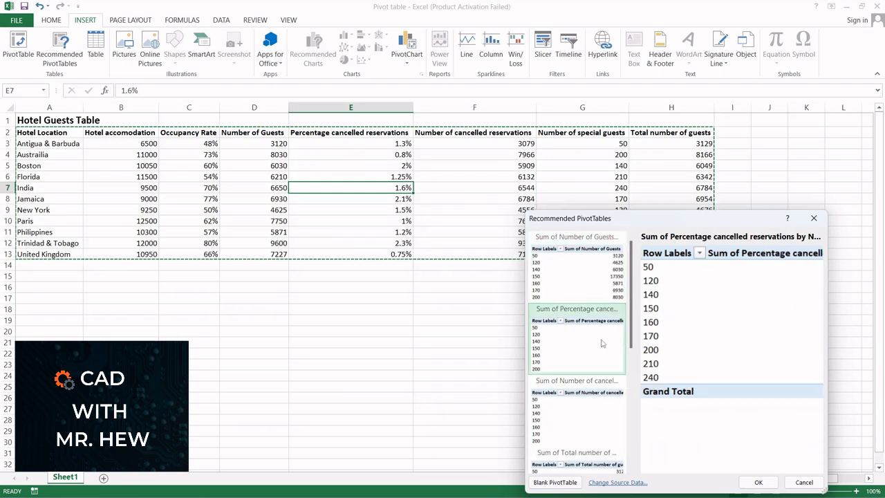
left_click(592, 415)
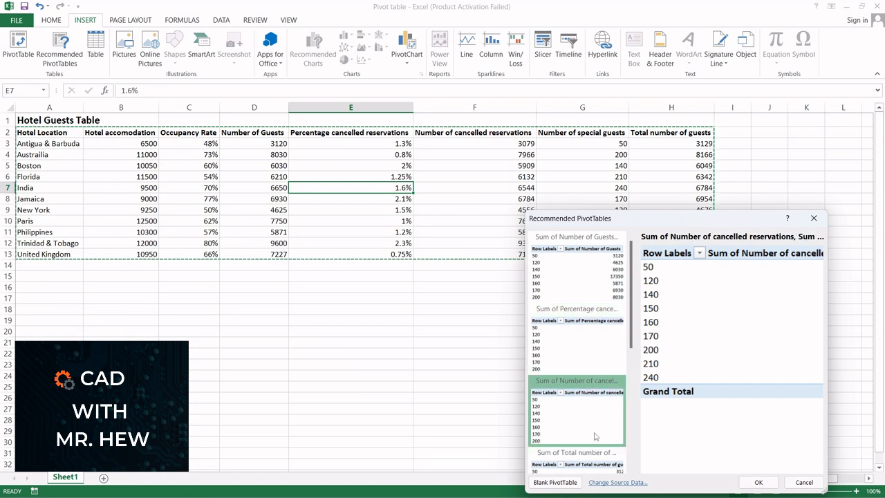
left_click(573, 269)
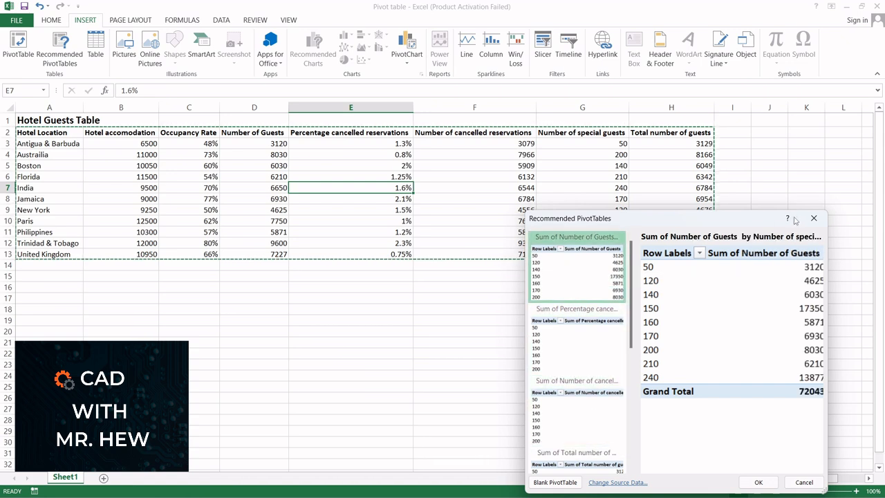
left_click(815, 218)
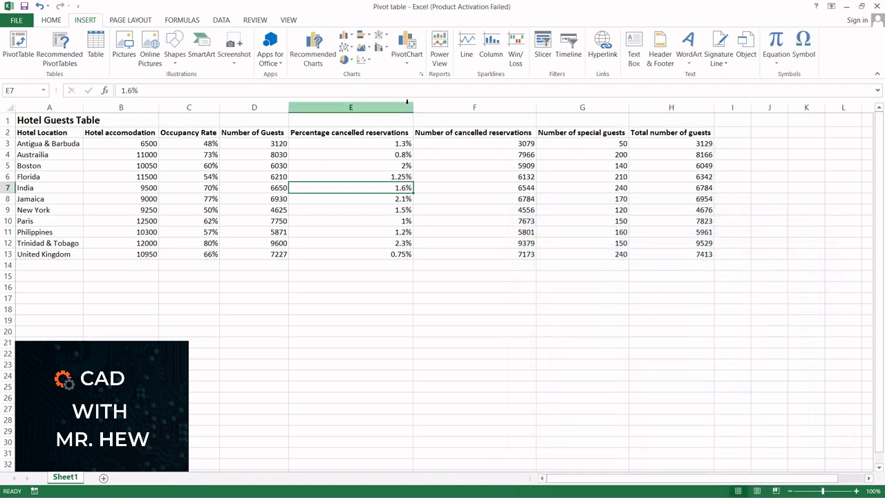
Create a pivot table from the range Sheet1!$A$2:$H$13, placed on a new worksheet
left_click(21, 44)
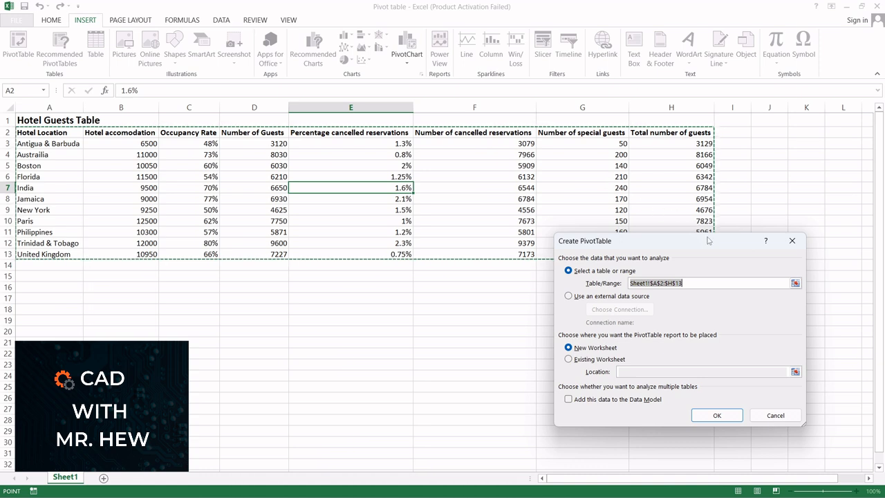
left_click(795, 283)
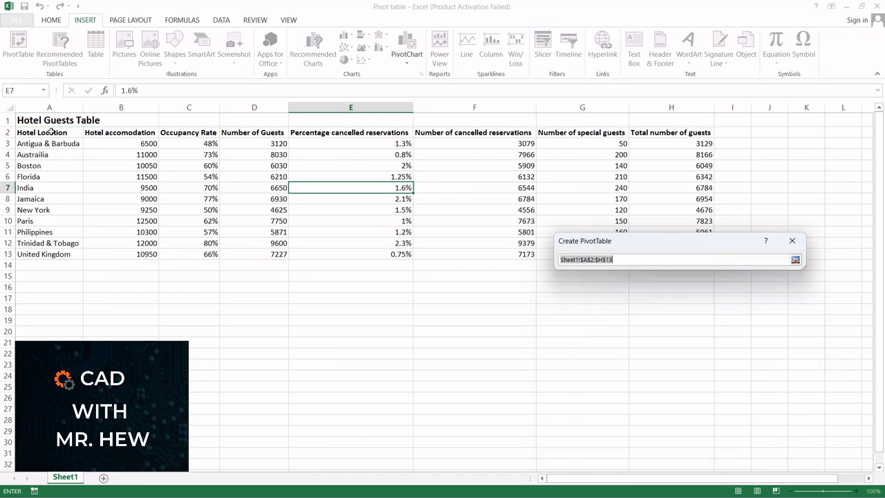
left_click_drag(52, 131, 654, 258)
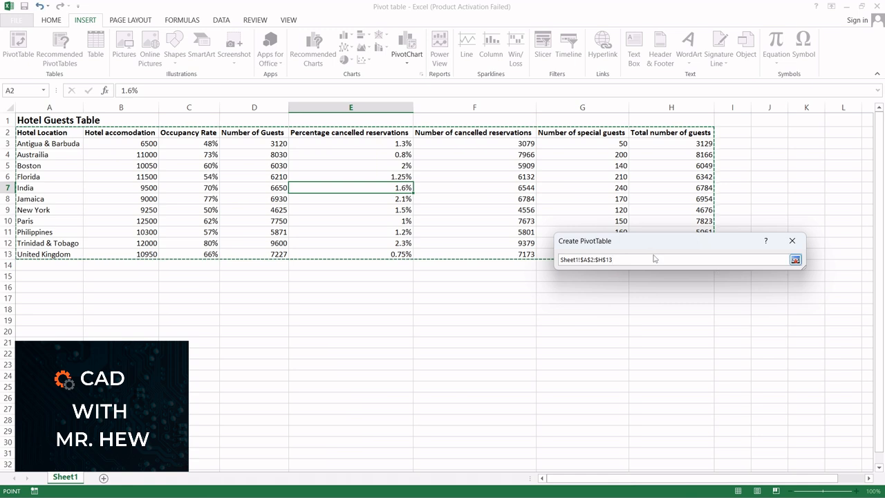
left_click(796, 262)
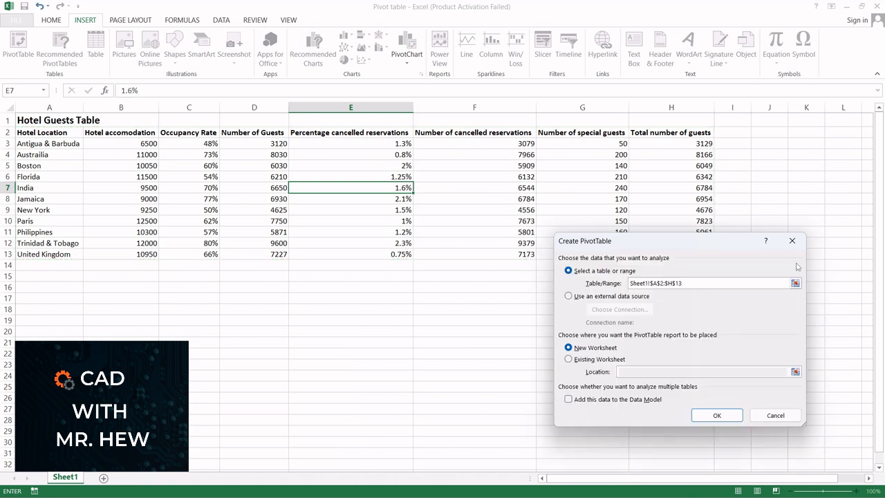
left_click(567, 359)
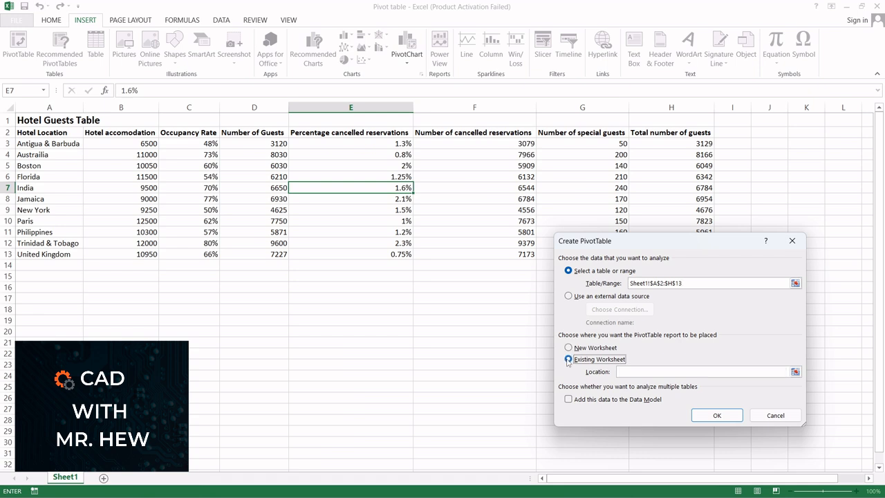
left_click(568, 347)
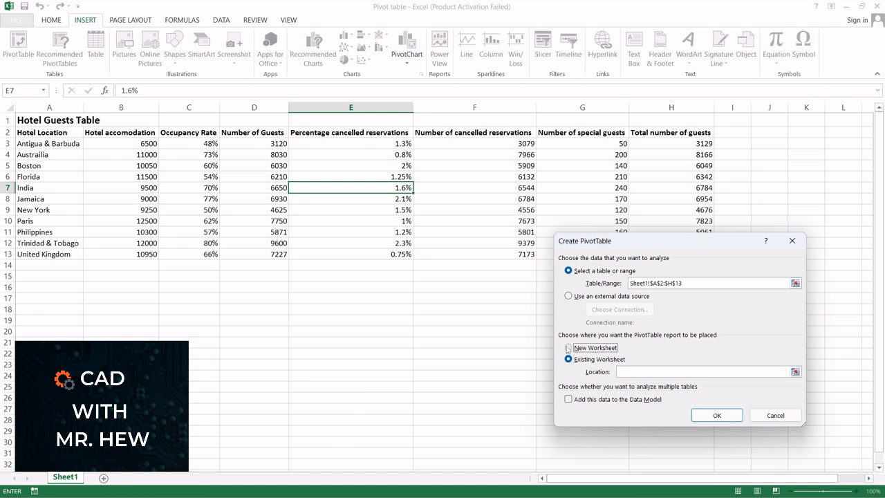
left_click(717, 416)
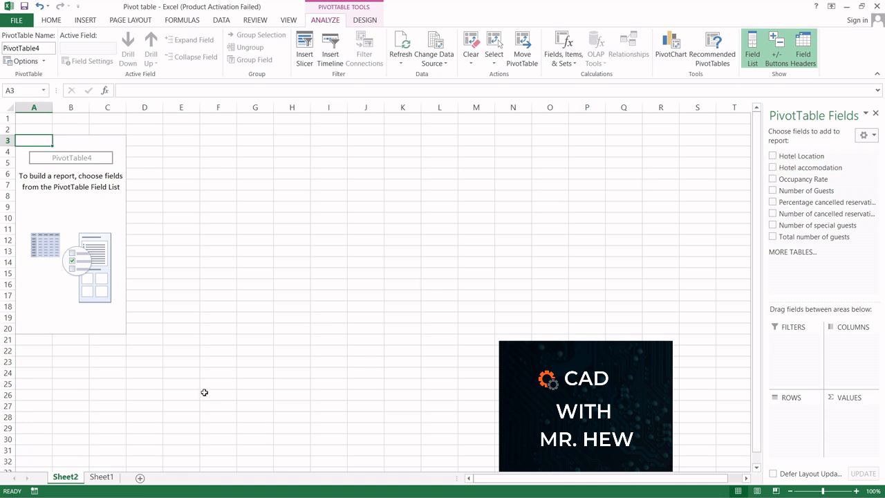
Review the source table's Hotel Location, accommodation and percentage columns on Sheet1 against the empty pivot table
left_click(102, 477)
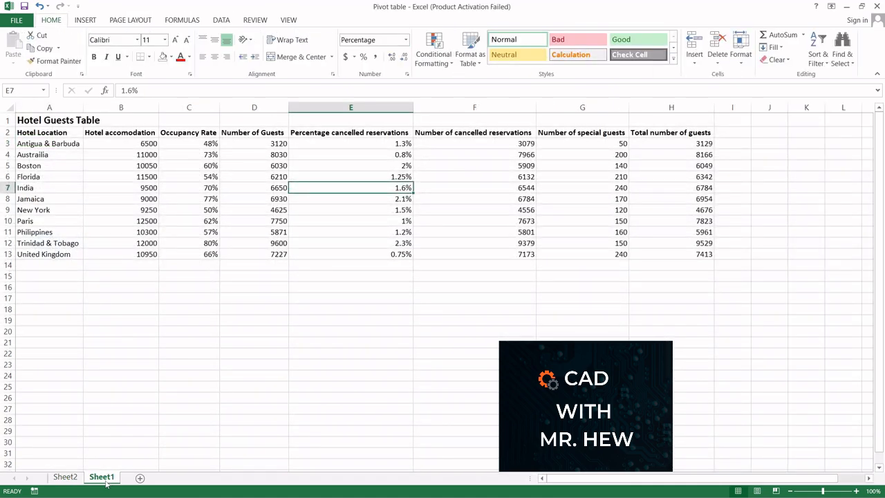
left_click(64, 478)
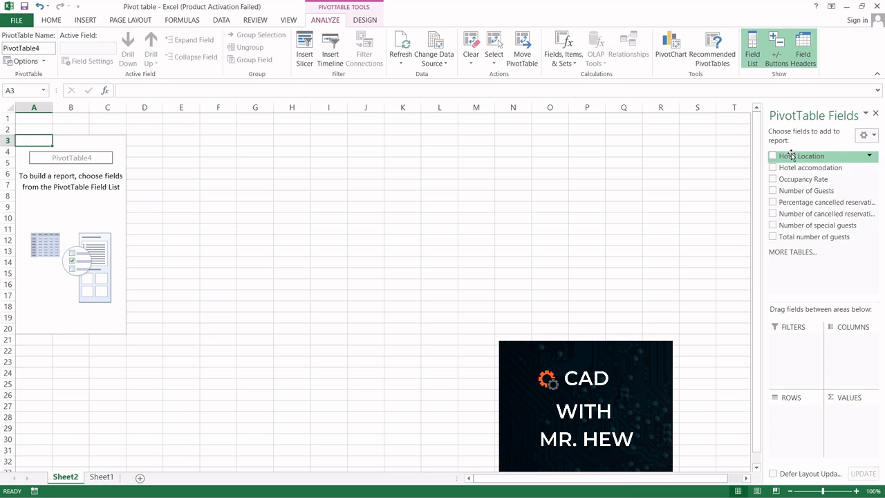
mouse_move(791, 155)
left_mouse_down()
mouse_move(790, 263)
mouse_move(792, 158)
left_mouse_up()
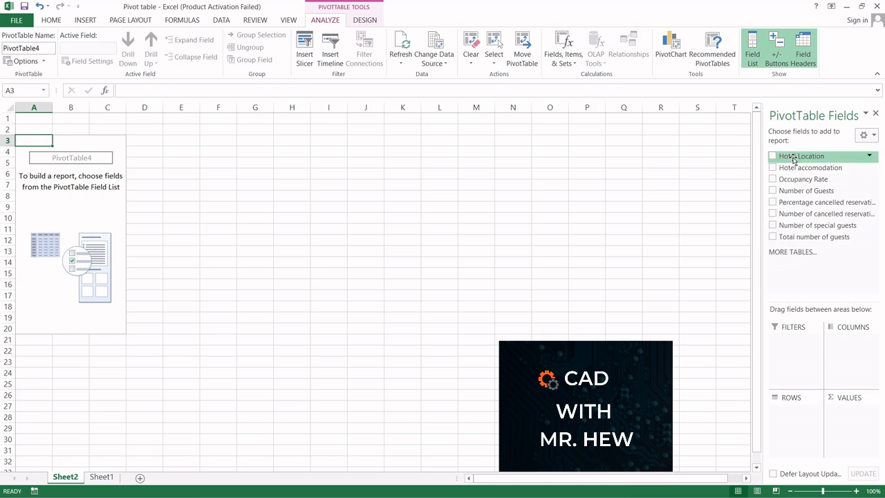
left_click(102, 477)
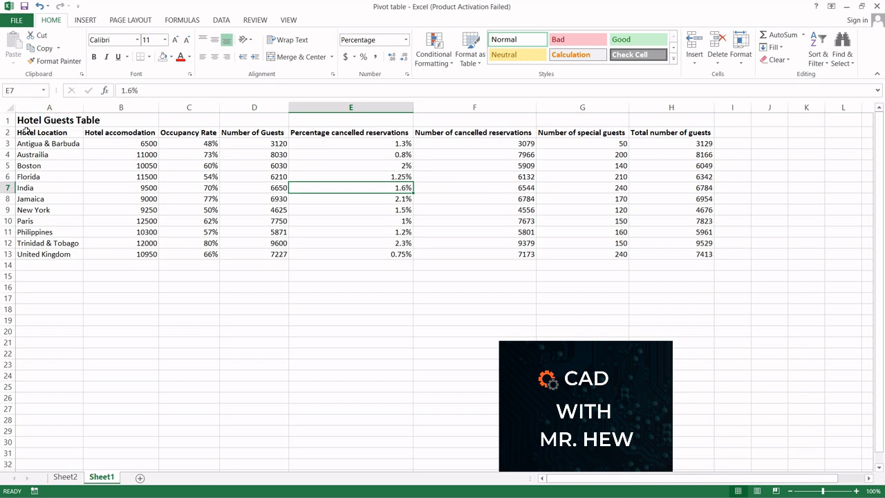
left_click_drag(23, 132, 25, 254)
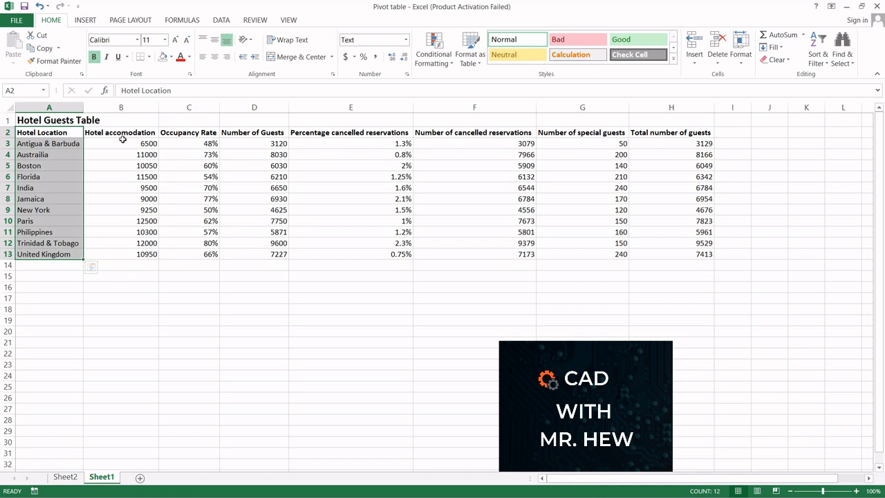
left_click_drag(121, 132, 129, 252)
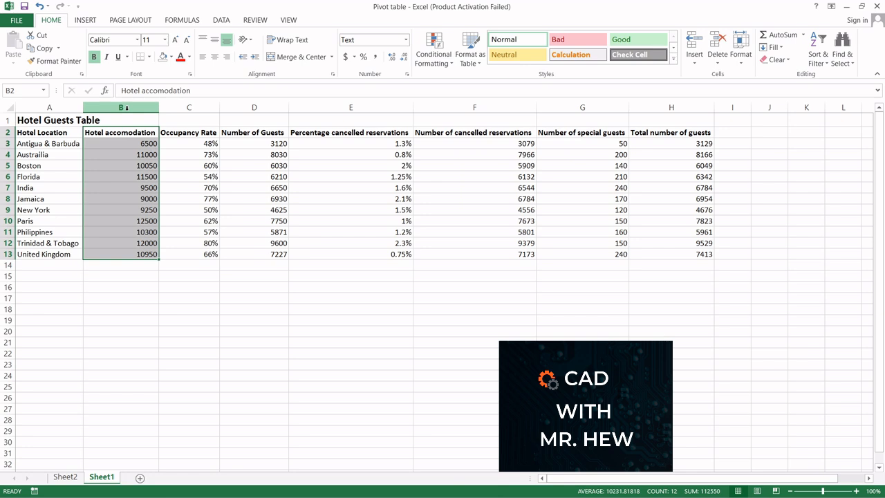
left_click(50, 107)
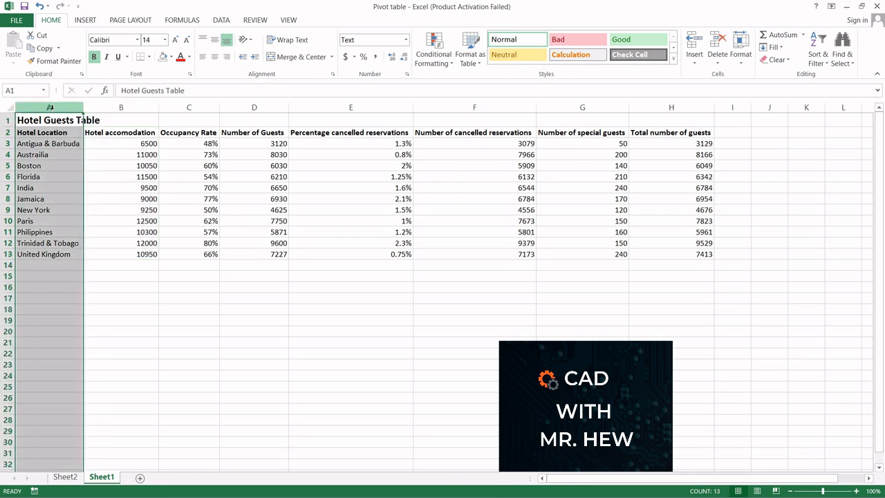
left_click(361, 107)
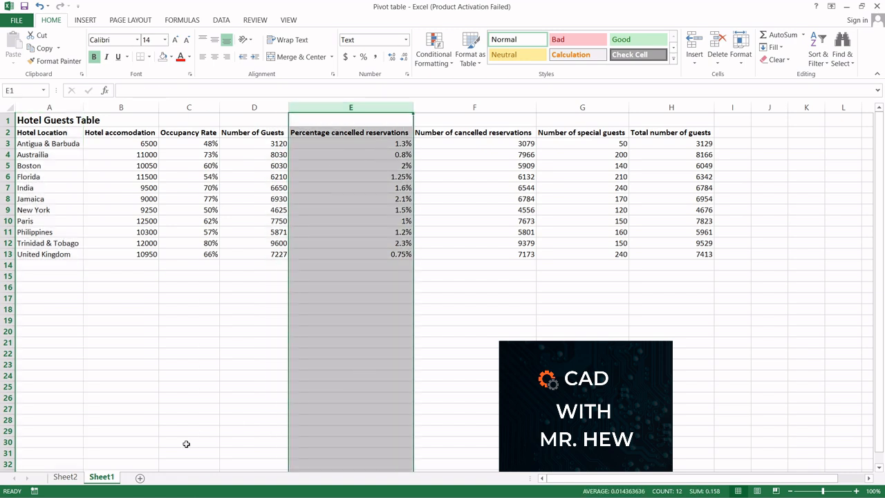
left_click(66, 477)
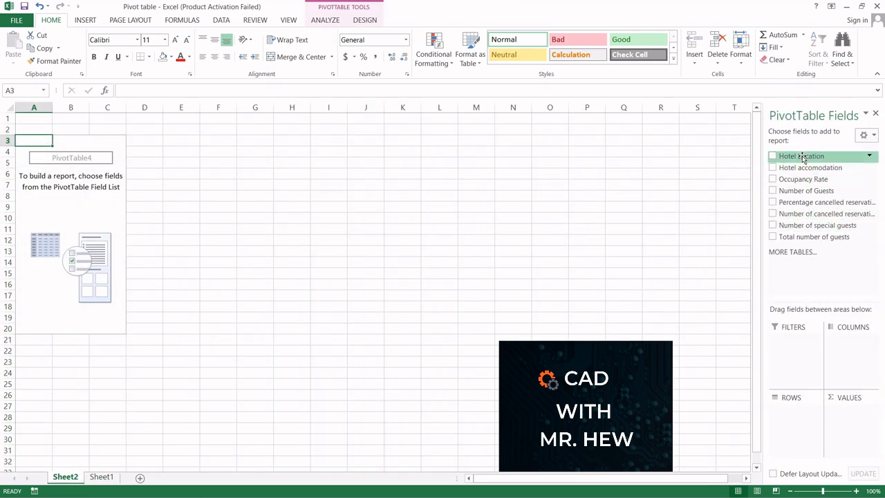
Add Hotel Location to Rows, and Number of Guests and Percentage cancelled reservations to Values in the pivot table
left_click_drag(802, 158, 794, 410)
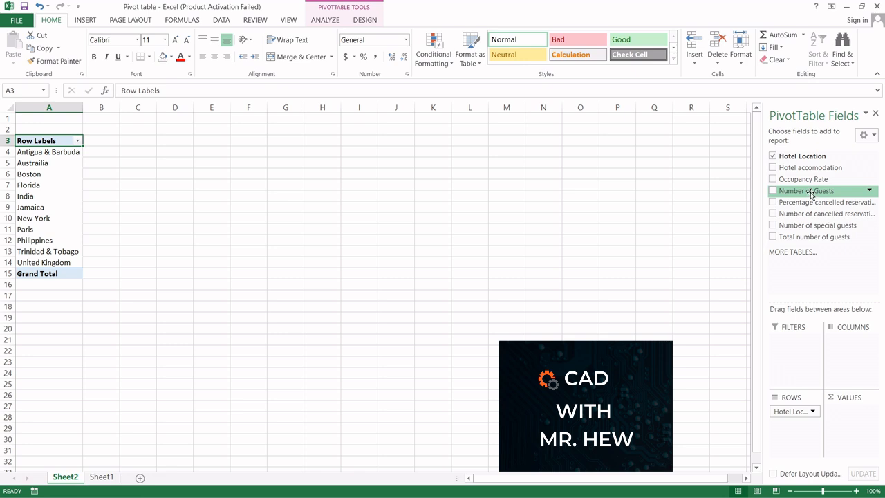
left_click_drag(811, 195, 854, 412)
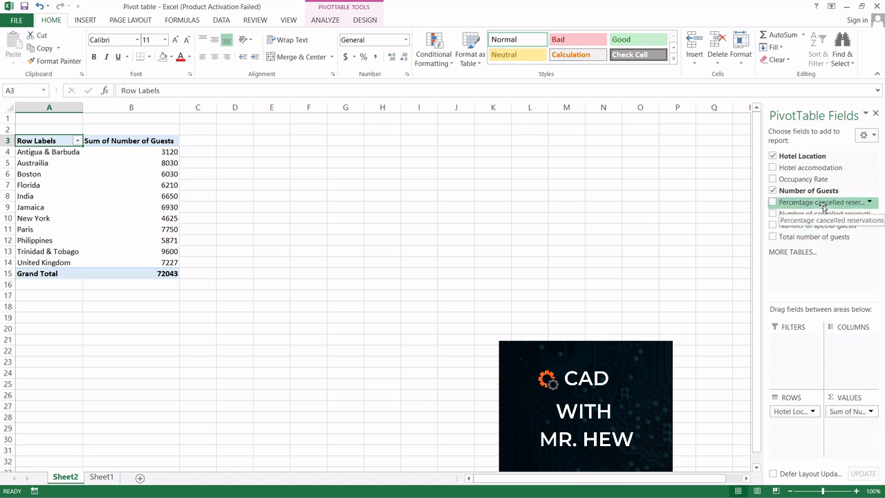
left_click_drag(823, 207, 874, 428)
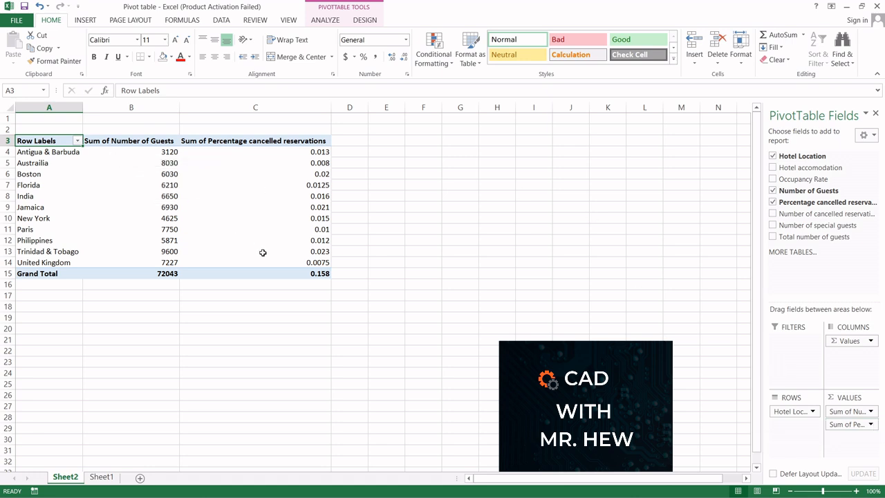
mouse_move(263, 253)
left_click(98, 479)
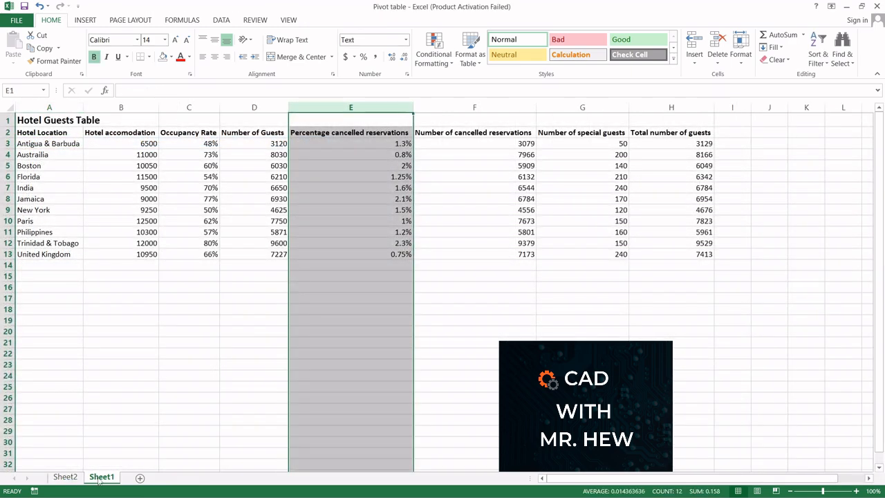
left_click(63, 479)
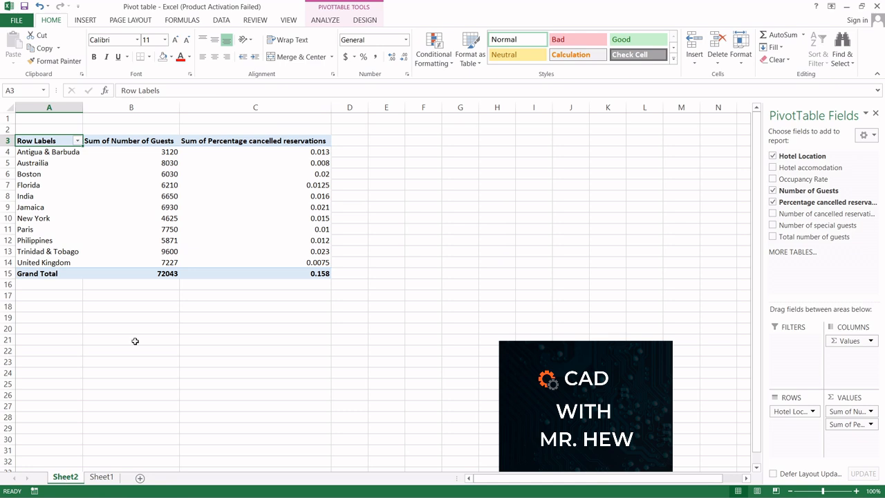
mouse_move(135, 200)
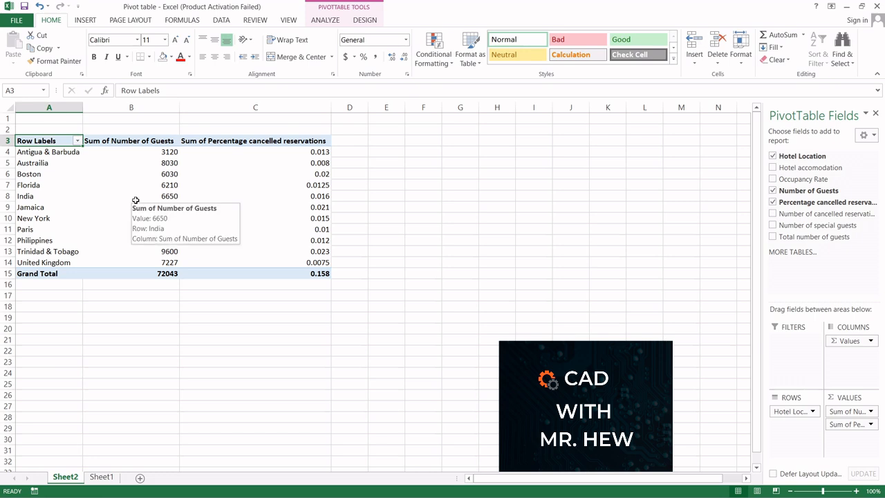
mouse_move(147, 150)
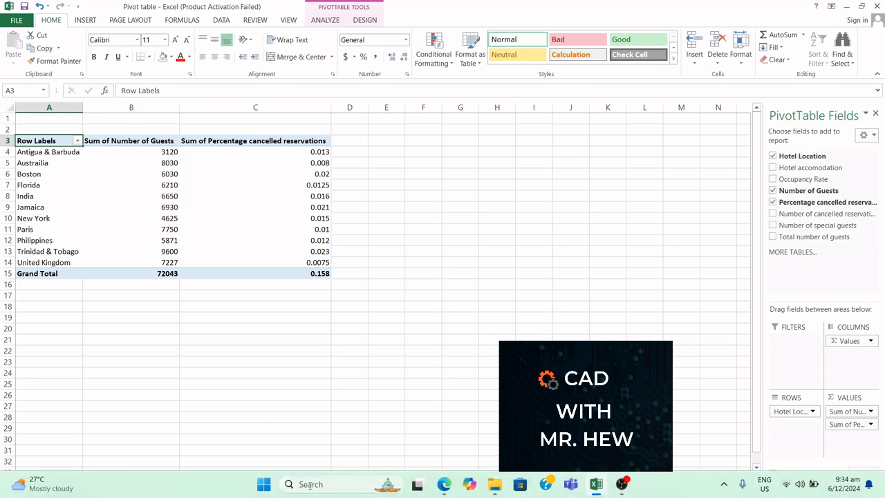
Switch to Word, write "This is a summary of the Hotel Guests for the different locations" and center it
left_click(310, 484)
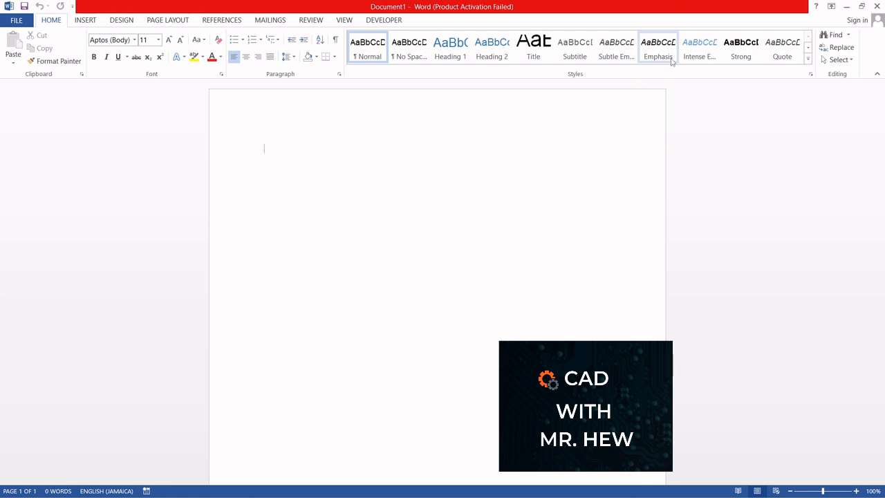
type("This is ")
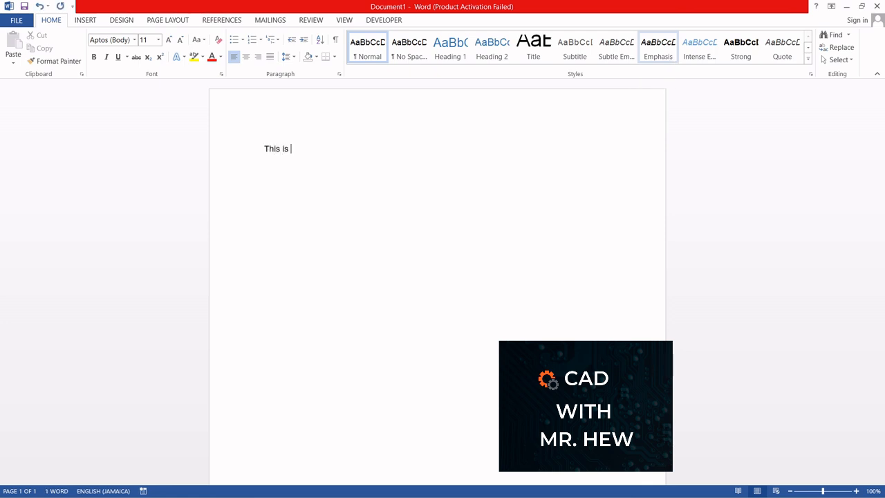
type("a summa")
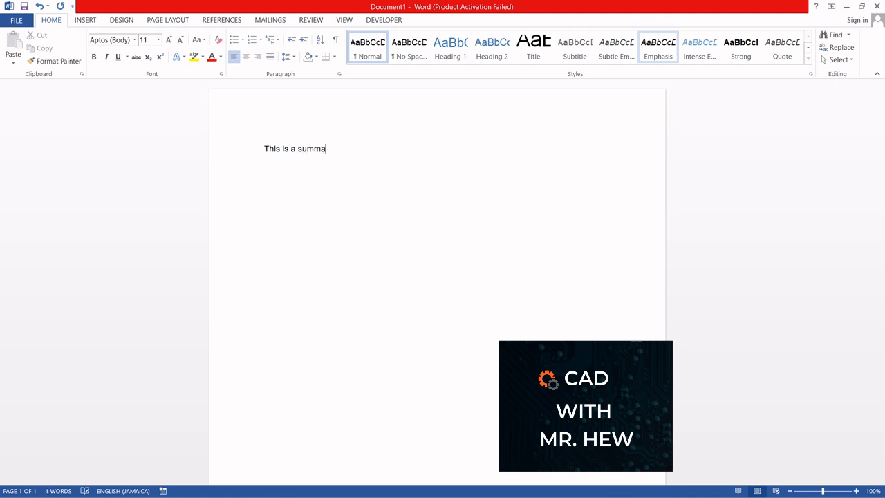
type("ry of the Hotel")
type("Guests")
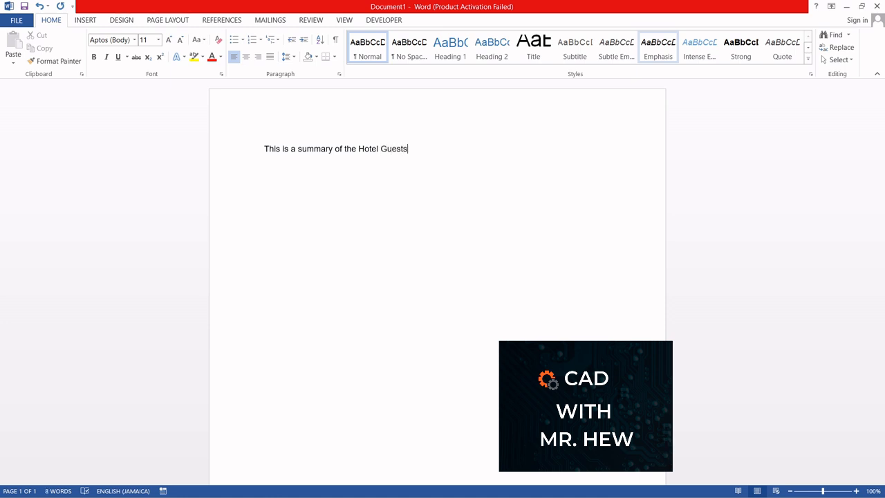
type(" for the diff")
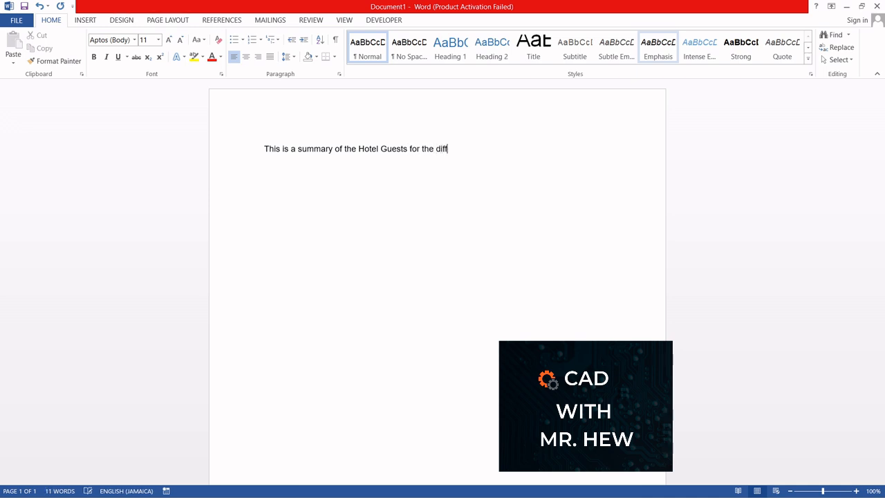
type("erent locations")
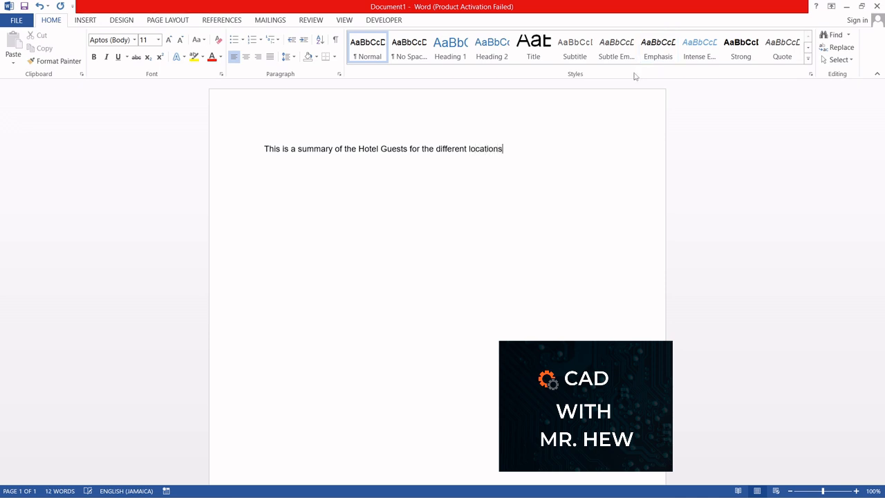
left_click(247, 56)
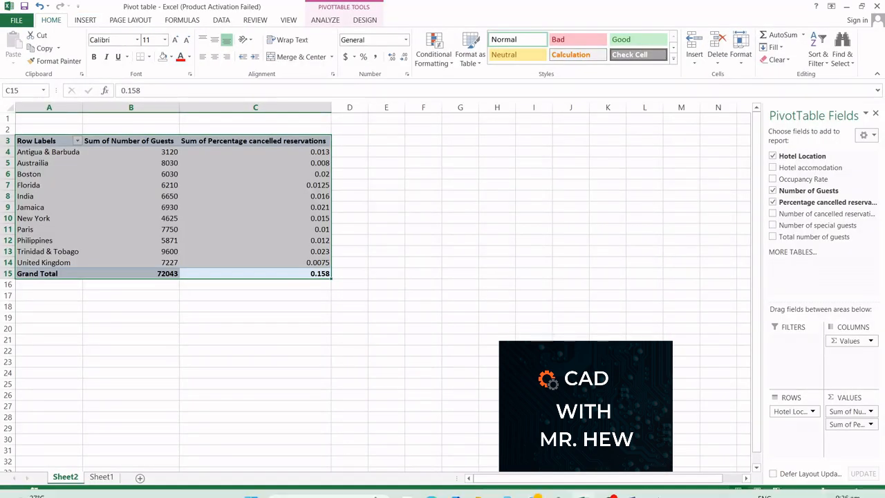
Copy the pivot table range A3:C15 on Sheet2
left_click(633, 484)
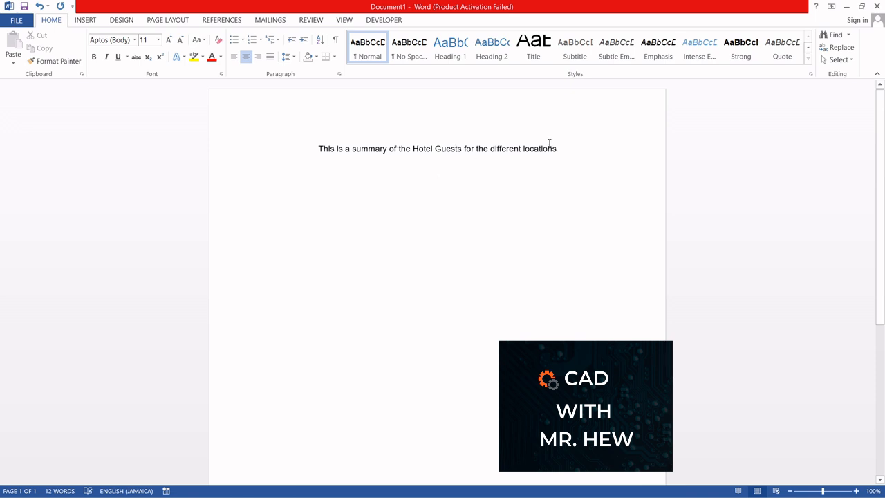
left_click(864, 6)
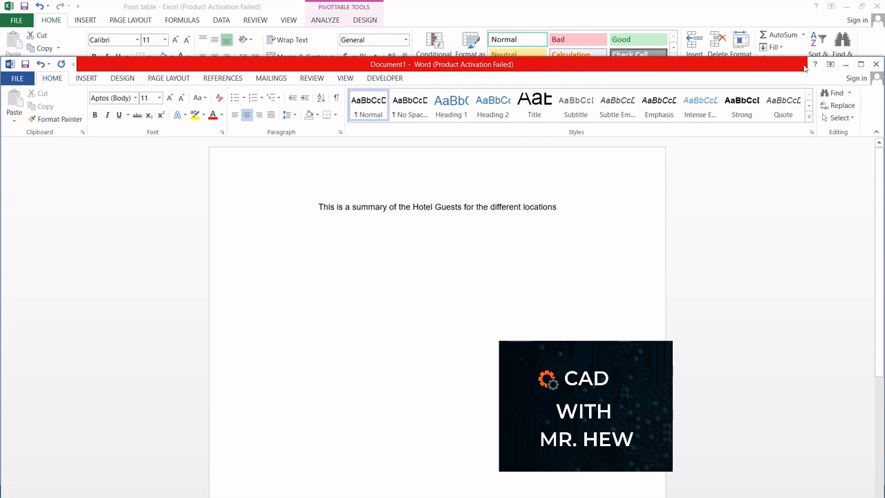
left_click(845, 64)
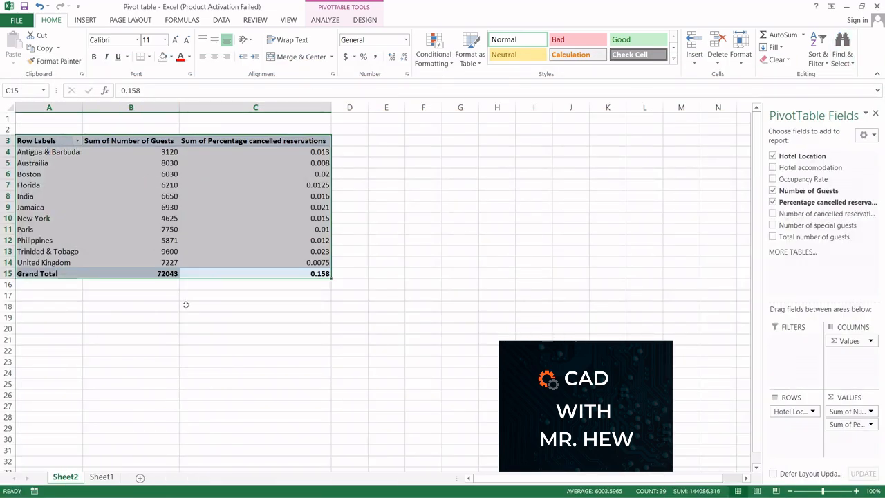
left_click(230, 305)
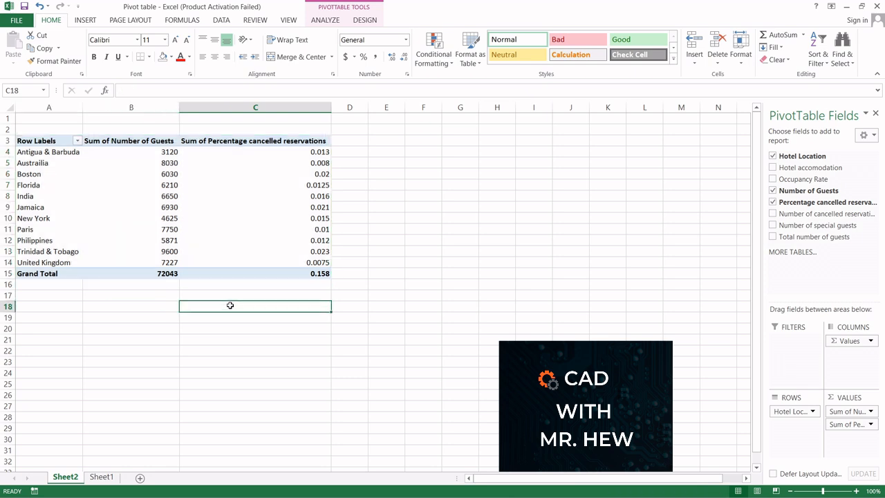
left_click_drag(296, 275, 51, 139)
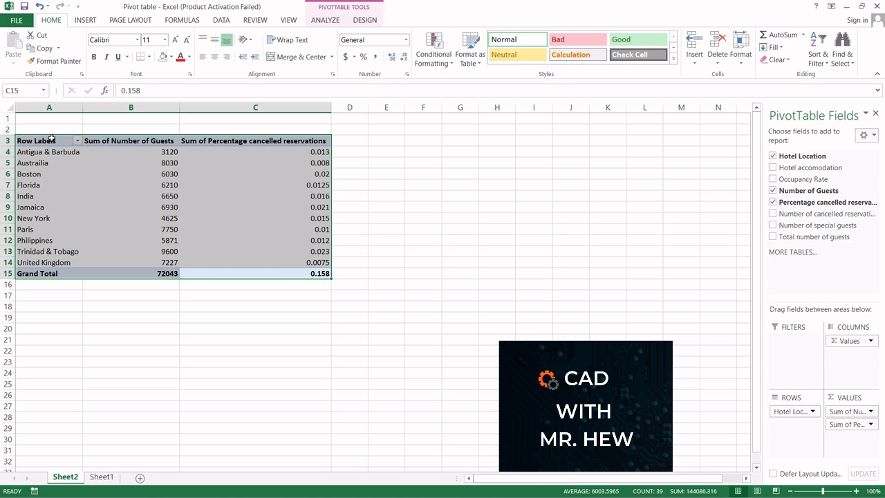
left_click(40, 49)
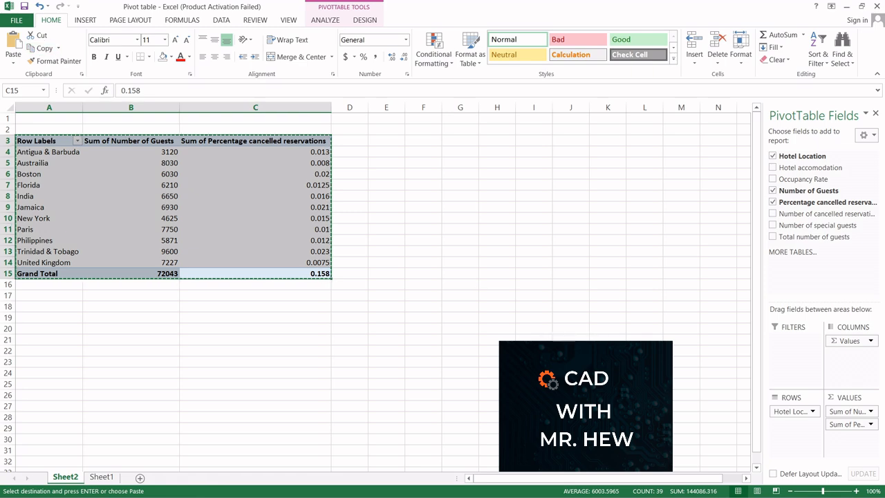
Paste the copied pivot table into the Word document below the heading
left_click(632, 484)
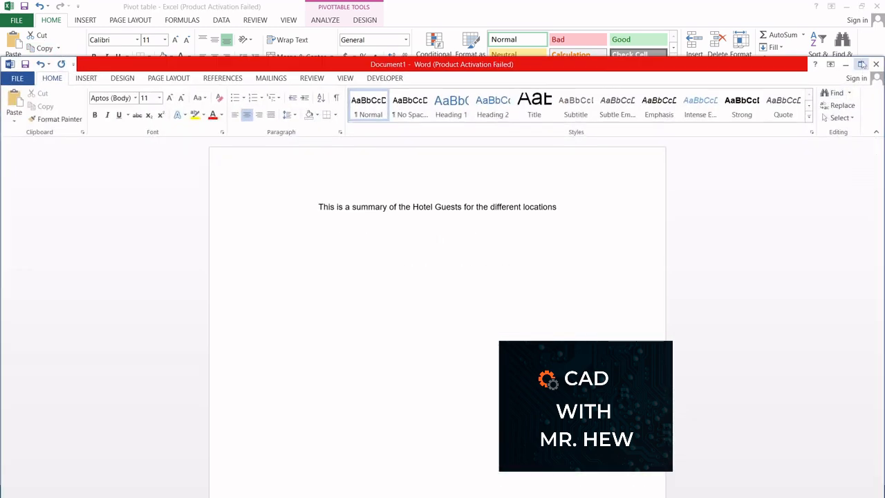
left_click(862, 64)
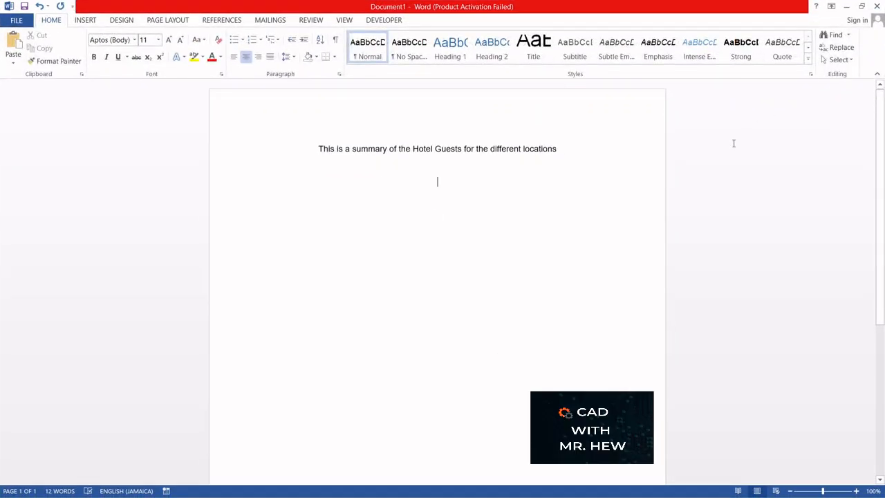
left_click(12, 43)
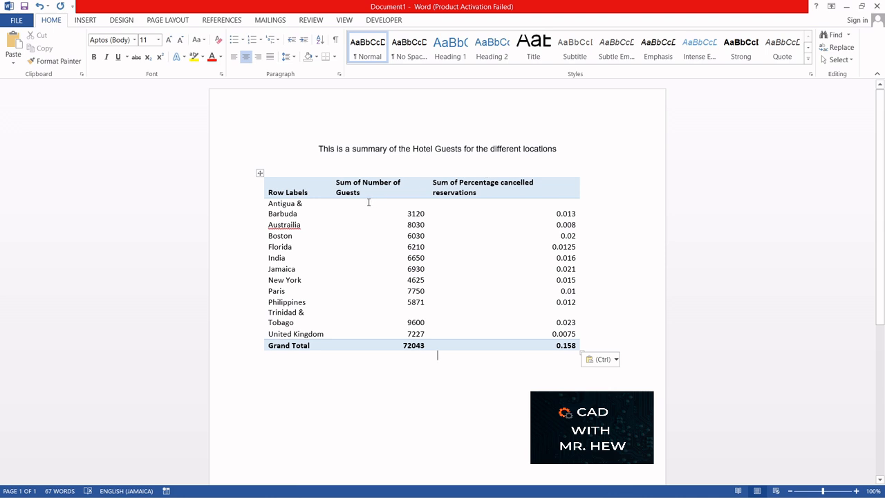
Try to correct Austrailia to Australia and widen the first column of the pasted table
double_click(288, 227)
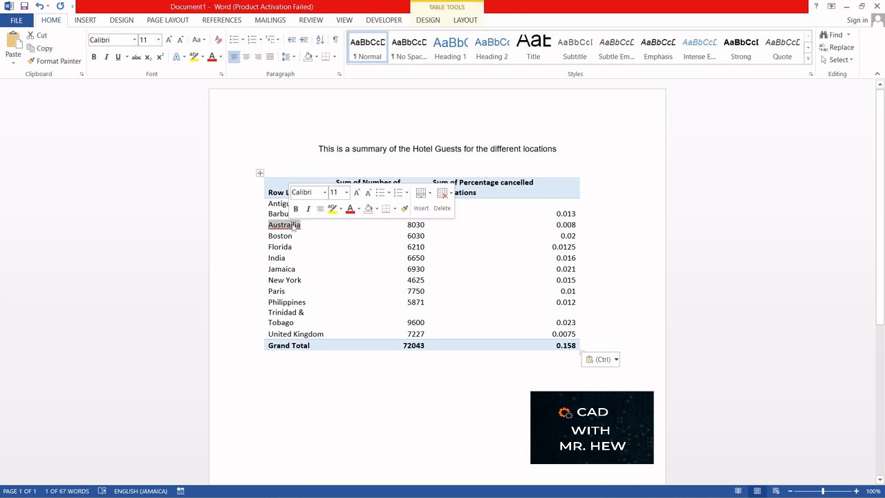
type("Australia")
key("BackSpace")
key("BackSpace")
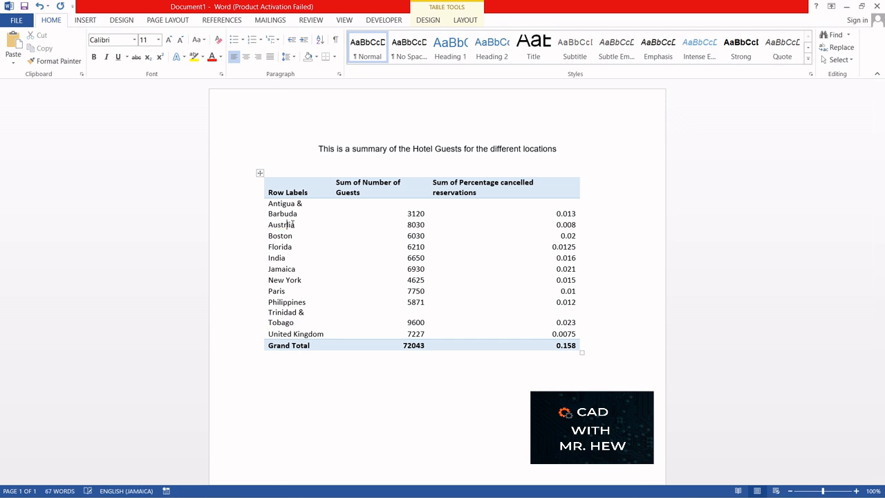
type("ia")
left_click(312, 236)
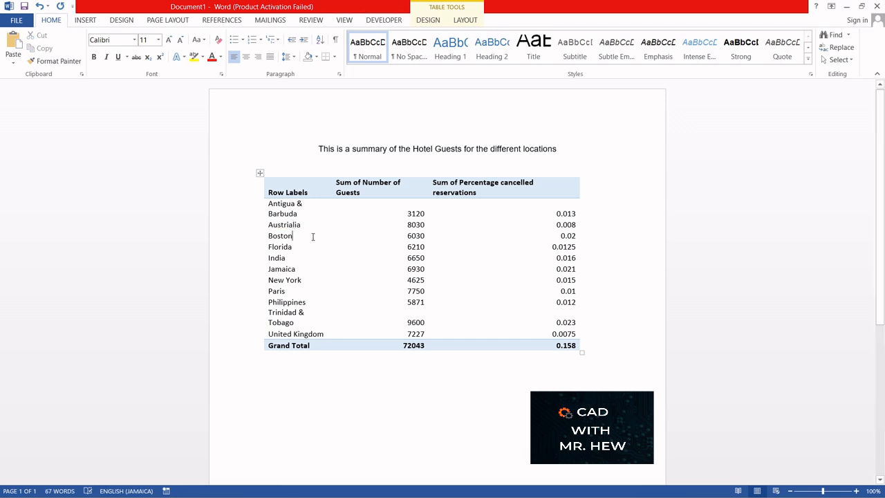
left_click(331, 184)
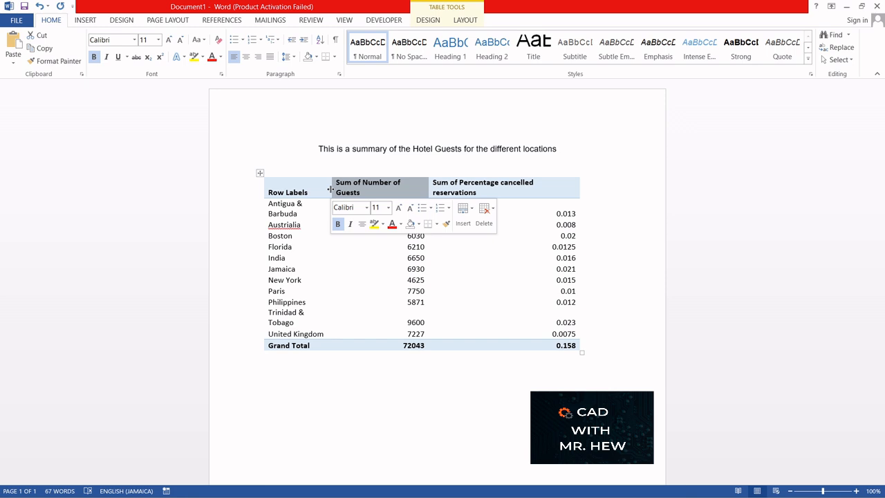
left_click_drag(330, 189, 352, 189)
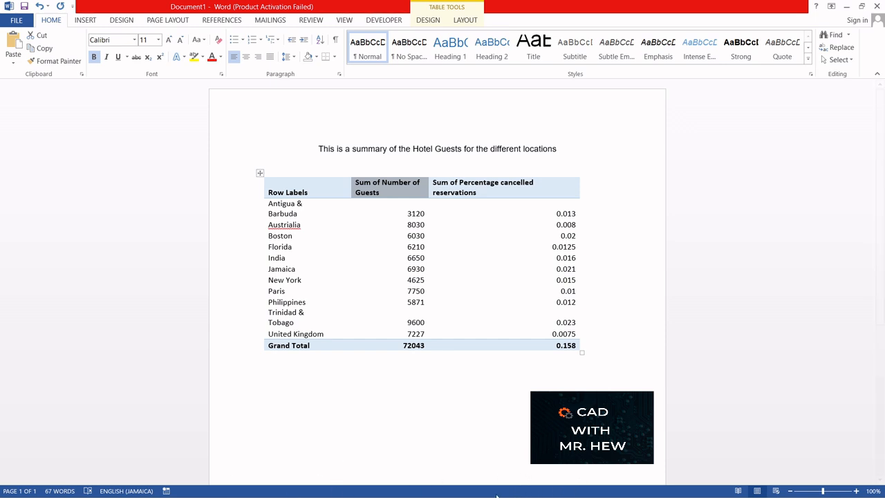
Widen column A of the pivot table in Excel
mouse_move(487, 496)
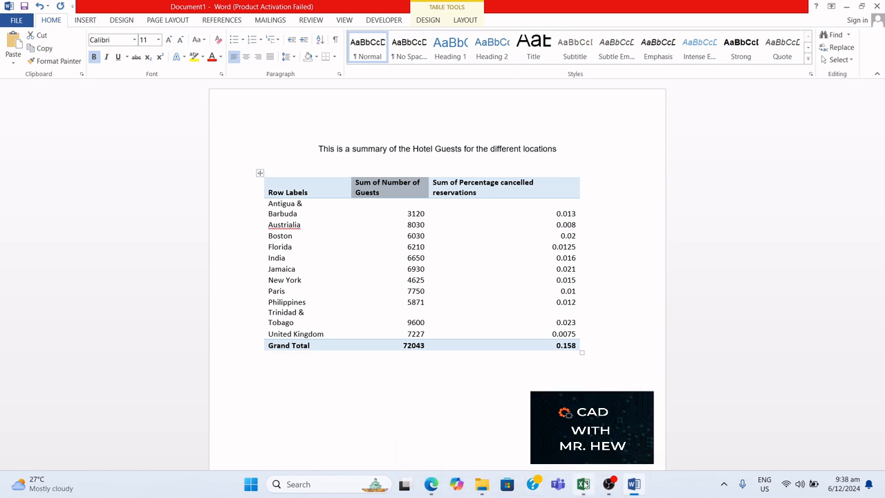
left_click(582, 484)
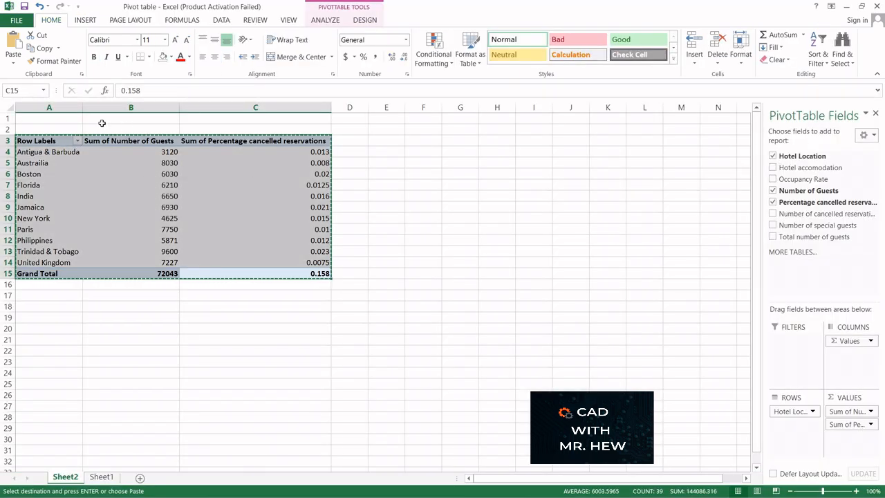
left_click(83, 107)
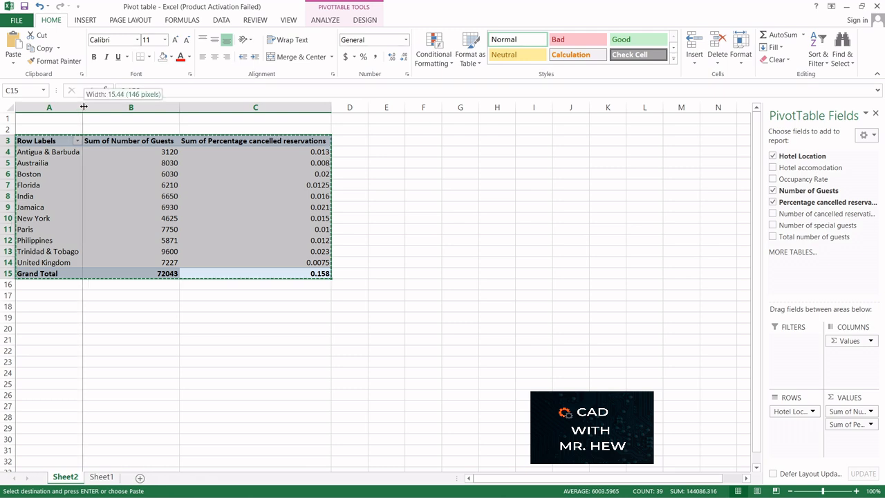
key("Escape")
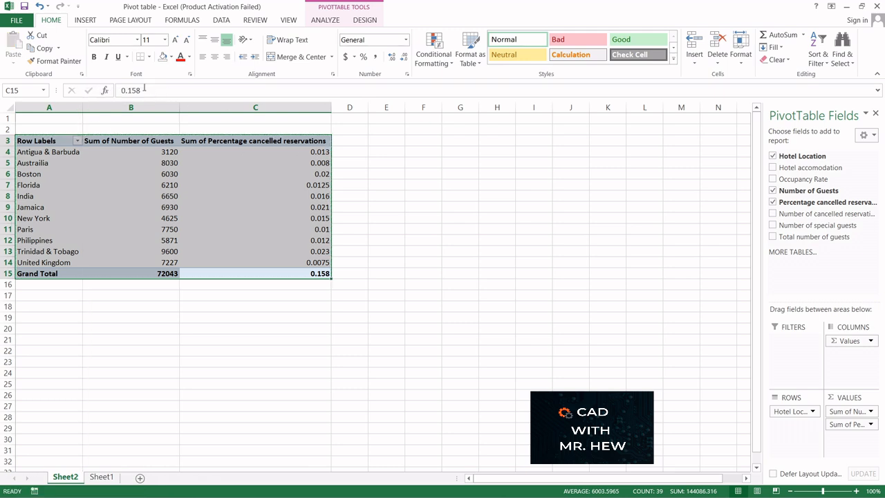
mouse_move(83, 107)
left_mouse_down()
mouse_move(108, 107)
mouse_move(98, 106)
left_mouse_up()
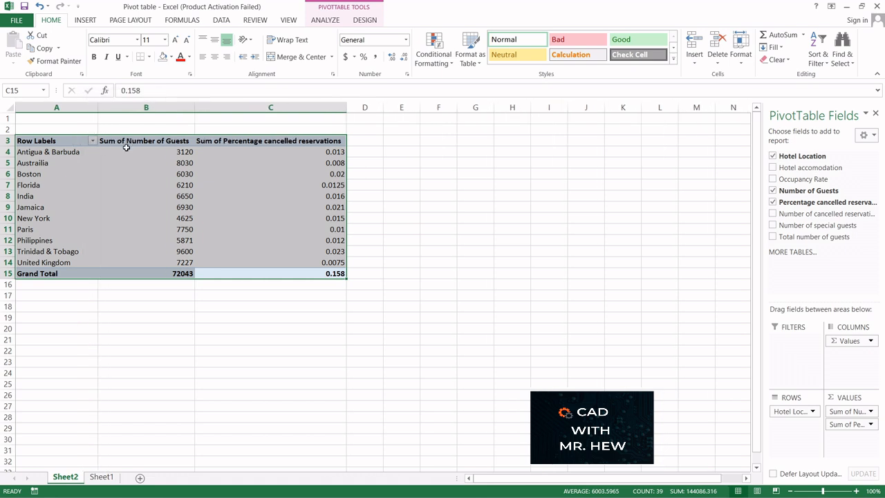
left_click(399, 277)
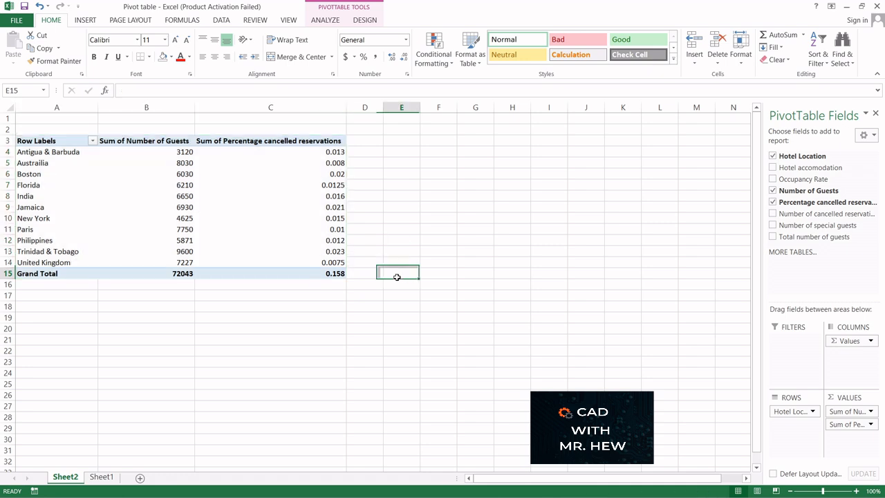
Copy the resized pivot table range A3:C15 again
left_click(326, 274)
left_click_drag(326, 274, 71, 140)
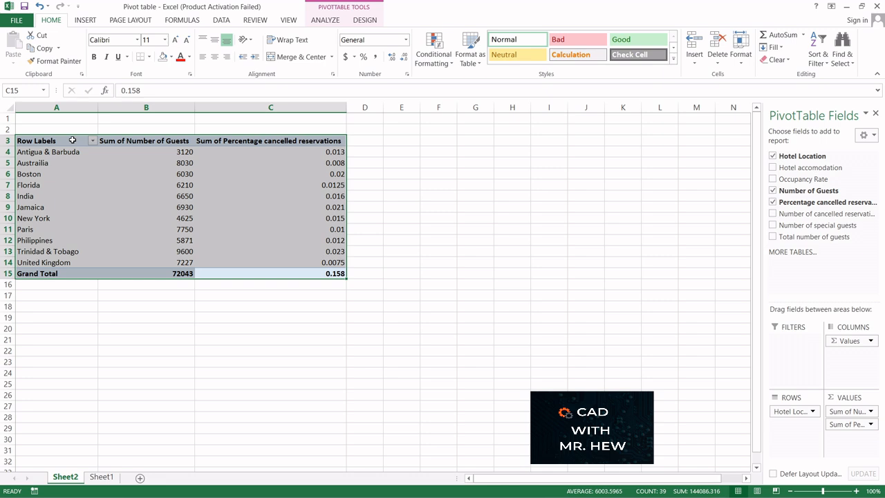
left_click(43, 48)
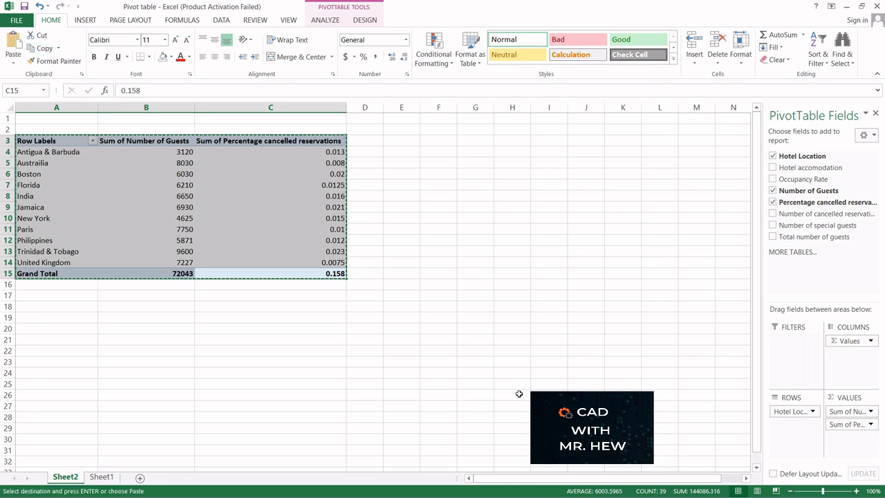
Replace the earlier pasted table in the Word document with the newly copied pivot table
mouse_move(669, 490)
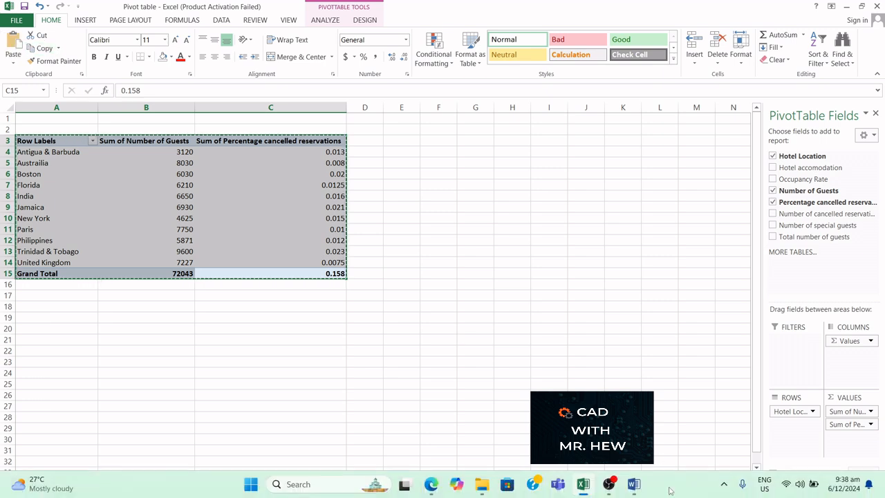
left_click(634, 483)
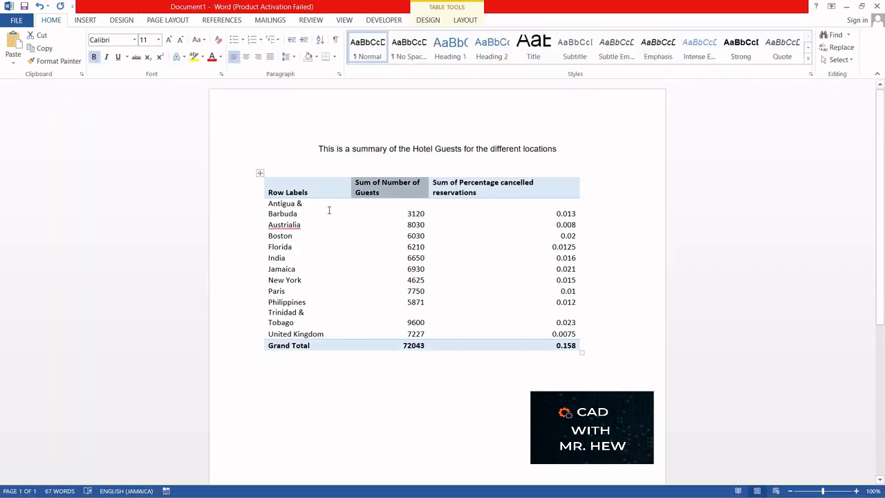
right_click(259, 173)
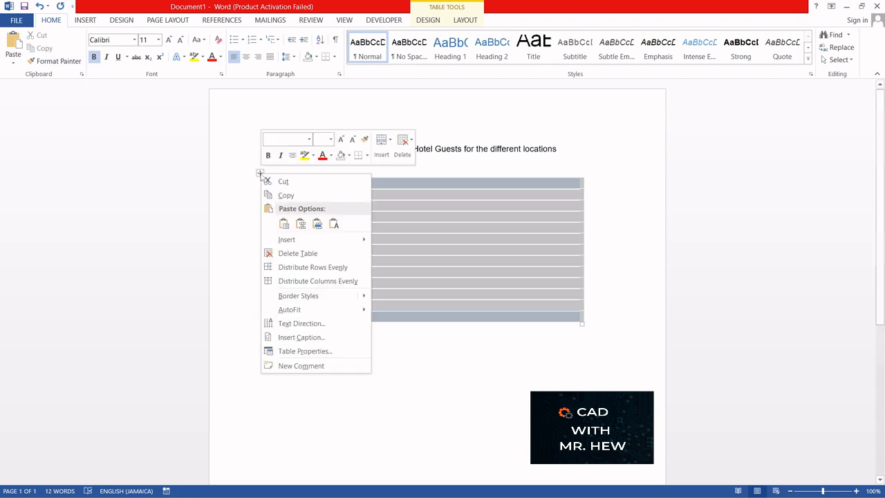
left_click(299, 254)
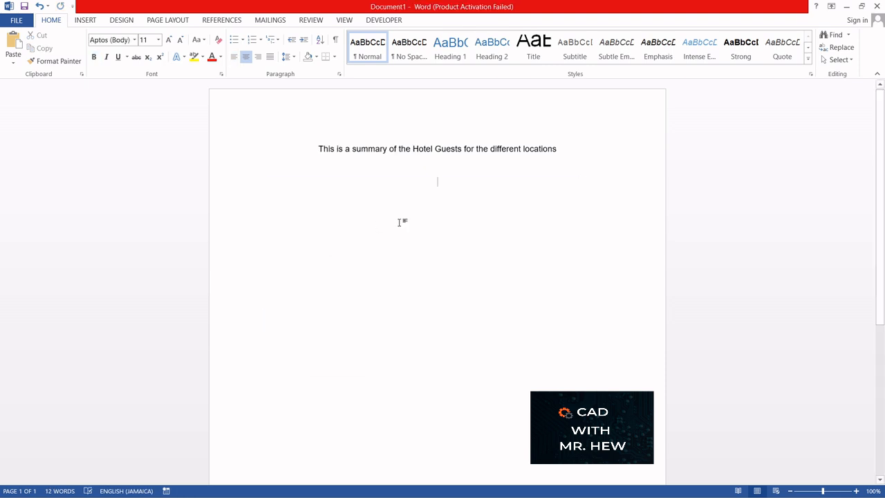
left_click(15, 42)
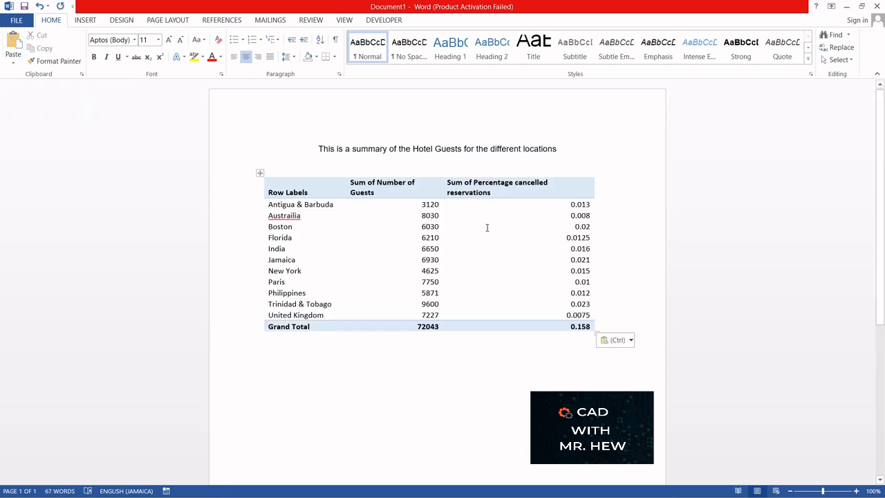
Try to center the pasted table on the page
left_click_drag(808, 273, 689, 212)
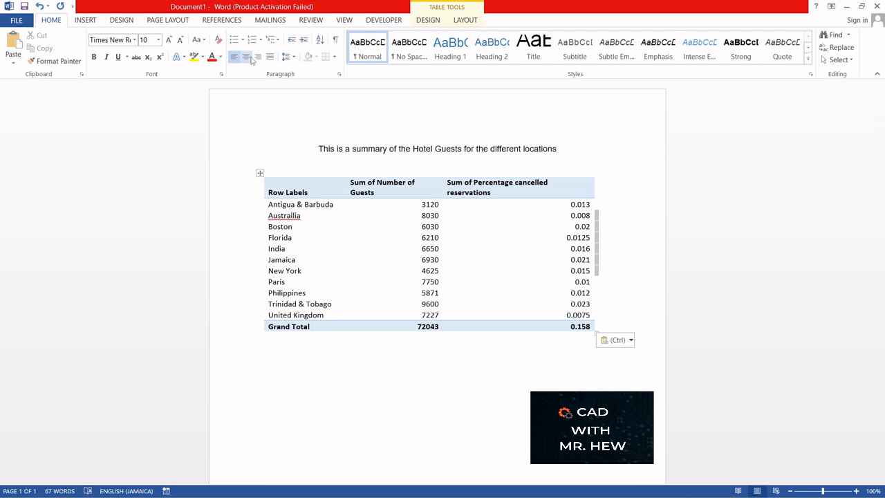
left_click(246, 58)
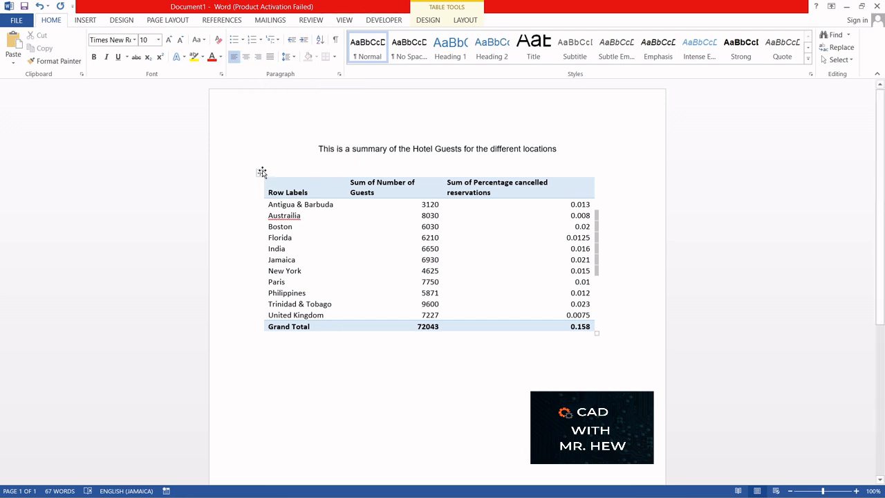
mouse_move(262, 172)
left_mouse_down()
mouse_move(304, 170)
mouse_move(268, 173)
left_mouse_up()
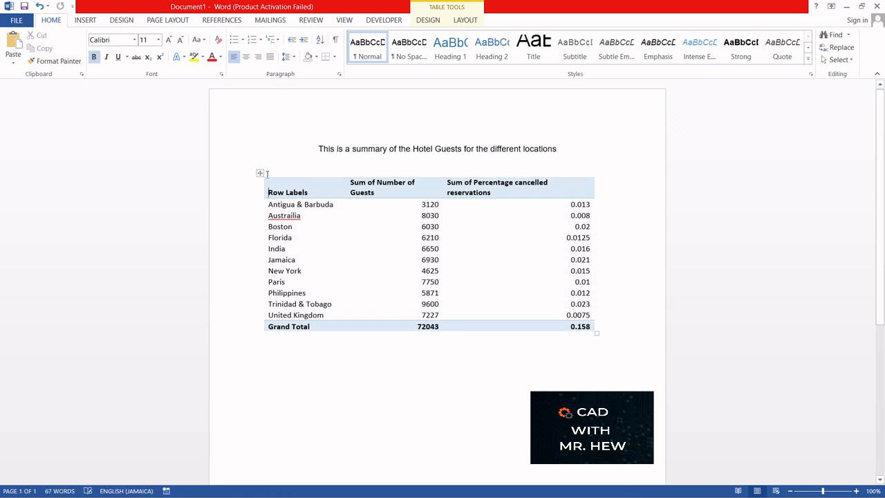